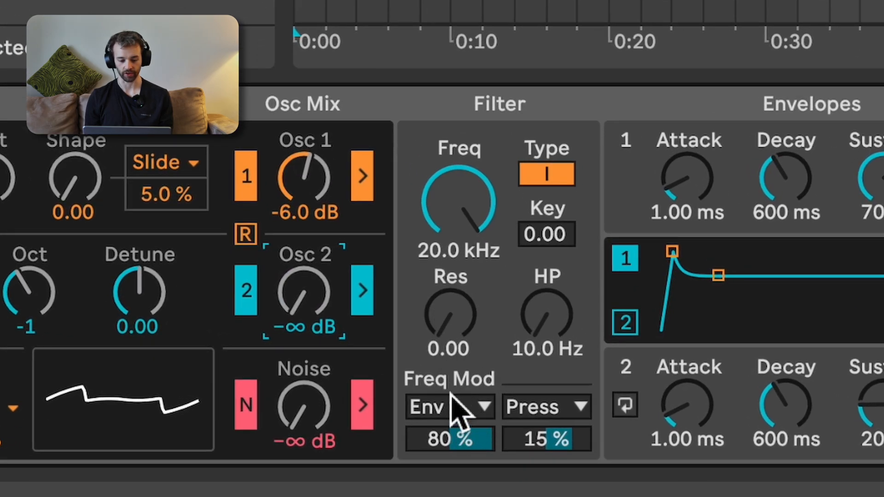
Reset both filter frequency modulation amounts, Env 2 and Press, to 0.0 %
double_click(451, 439)
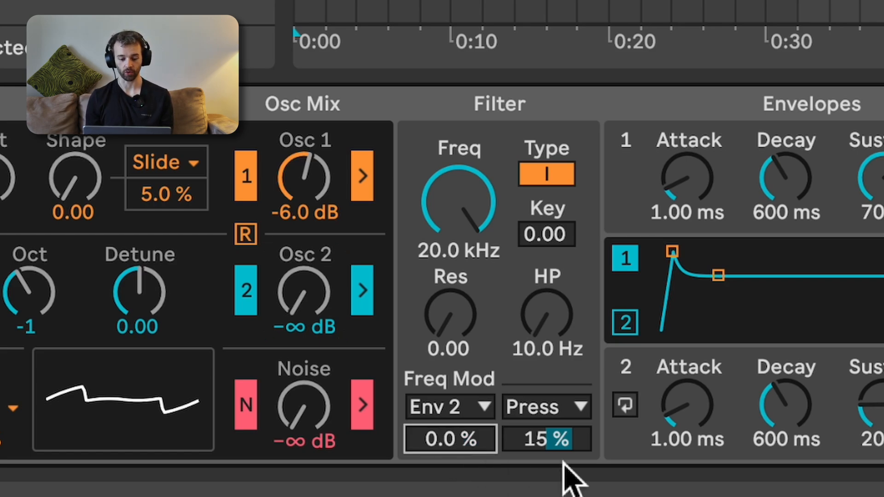
double_click(566, 440)
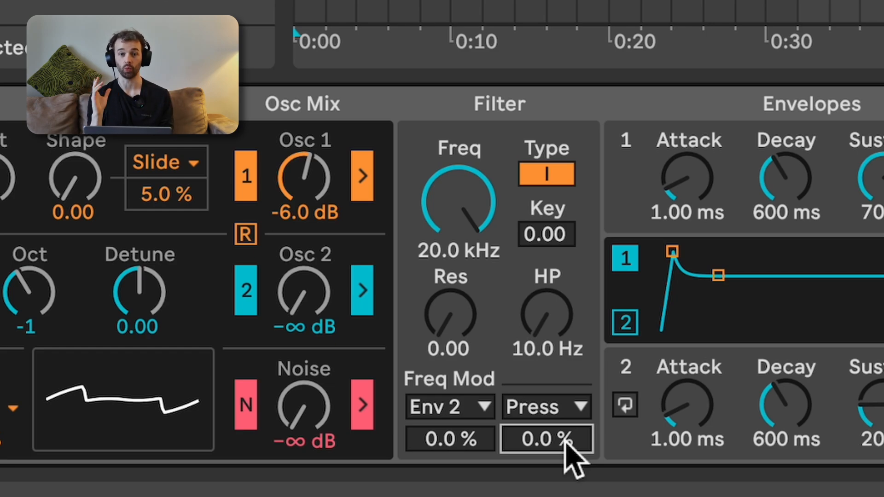
mouse_move(483, 217)
mouse_down()
mouse_move(484, 331)
mouse_move(479, 203)
mouse_up()
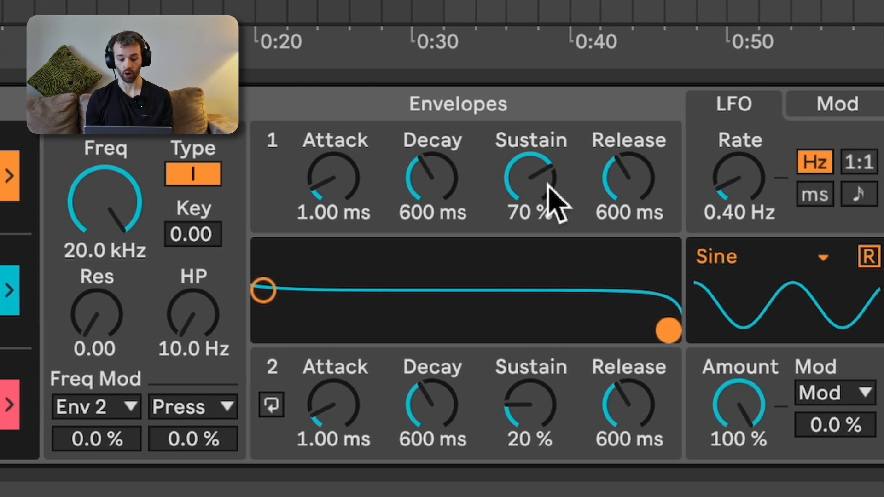
Set Envelope 1's sustain to 100 % and its release to 10.0 ms
click(548, 184)
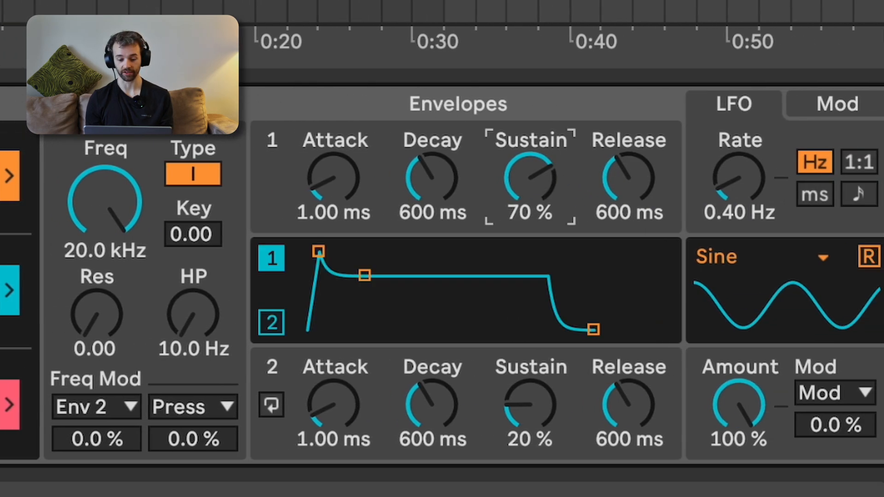
drag(555, 203, 554, 175)
drag(637, 197, 637, 249)
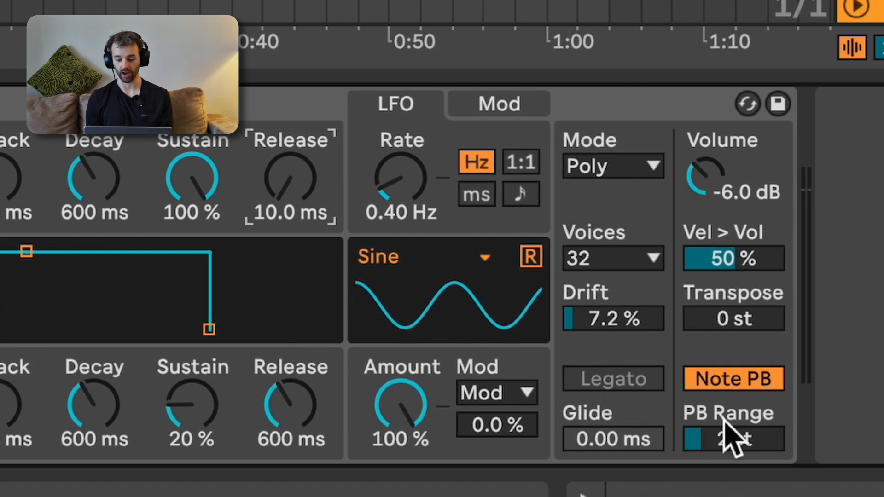
Lower the velocity-to-volume amount to 0.0 %
click(760, 267)
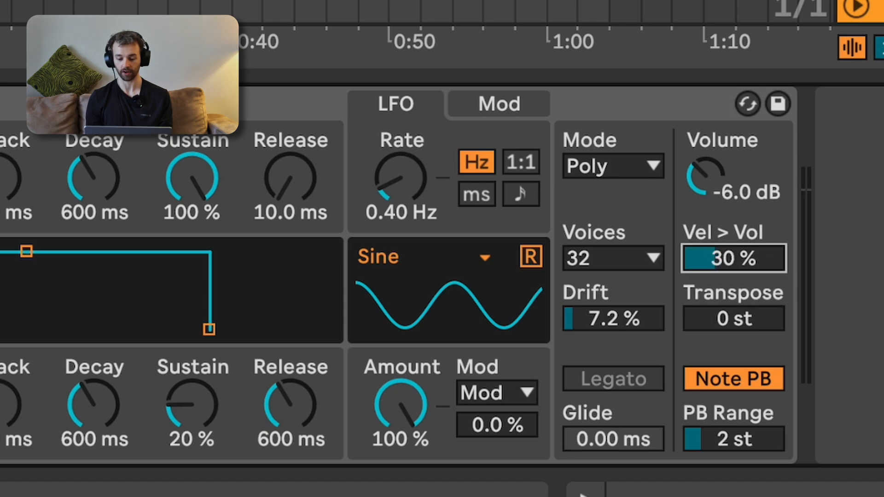
drag(761, 268, 761, 299)
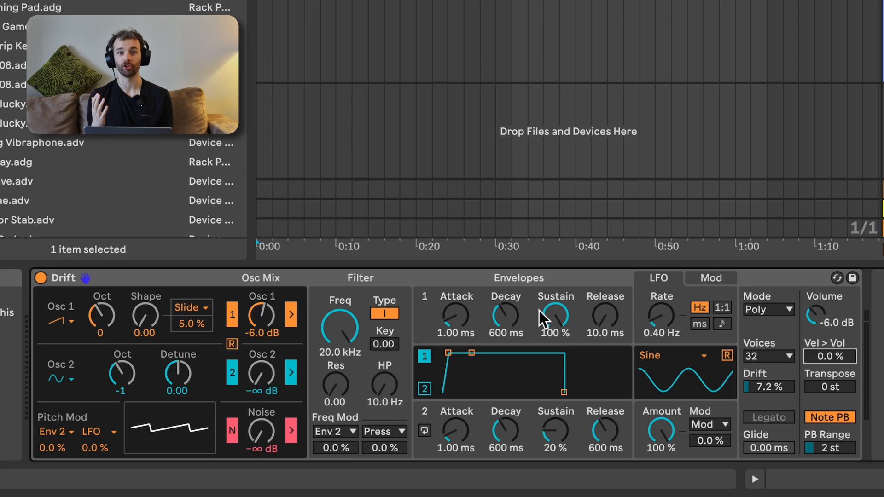
key(a)
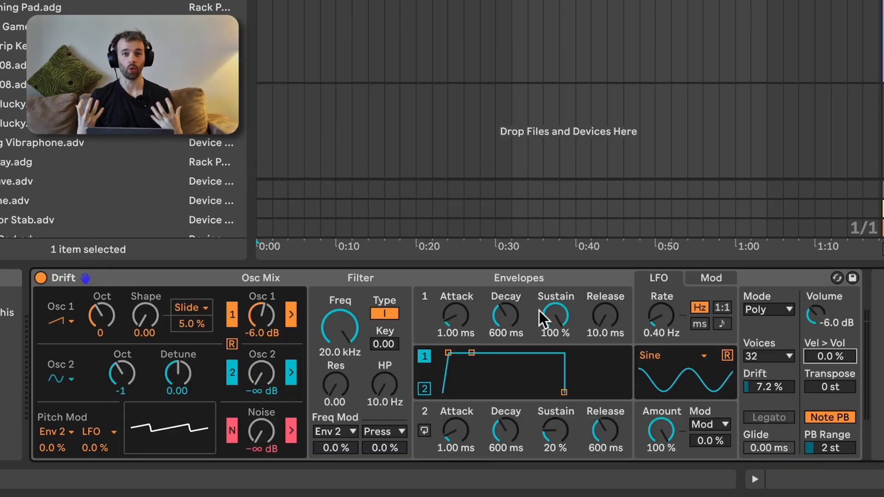
Close the low-pass filter by lowering its frequency to 20.0 Hz
drag(351, 322, 351, 295)
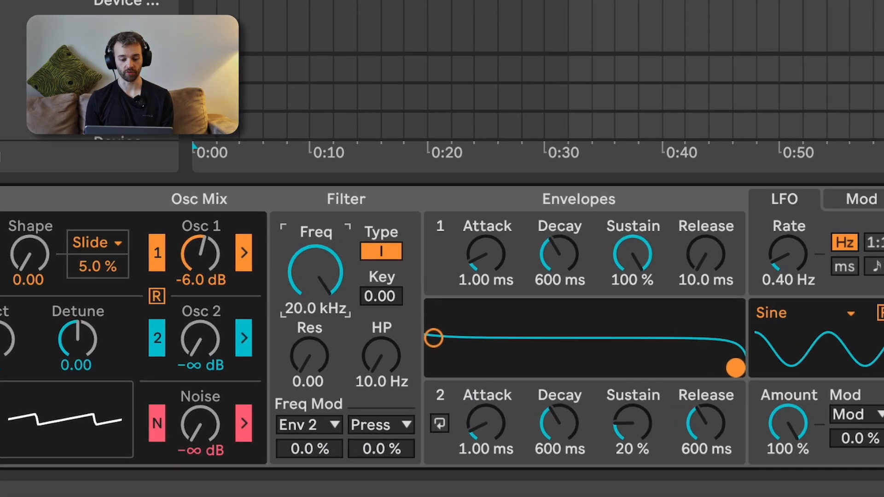
drag(326, 227, 325, 299)
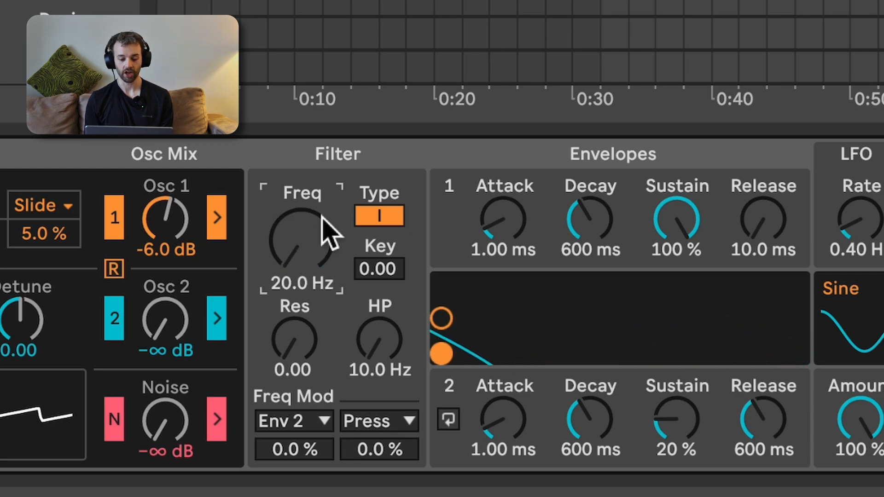
mouse_move(325, 276)
mouse_down()
mouse_move(326, 203)
mouse_move(317, 262)
mouse_up()
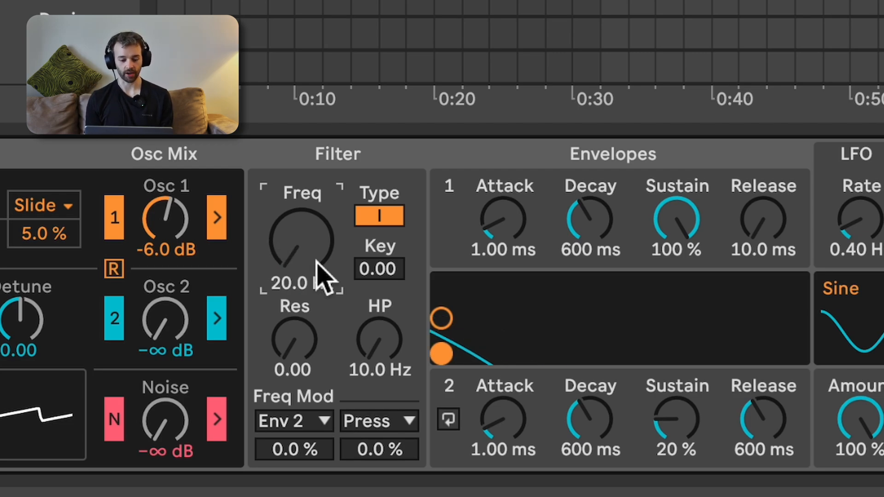
Use Env 2 / Cyc as the filter frequency modulation source and set its amount to 100 %
click(290, 423)
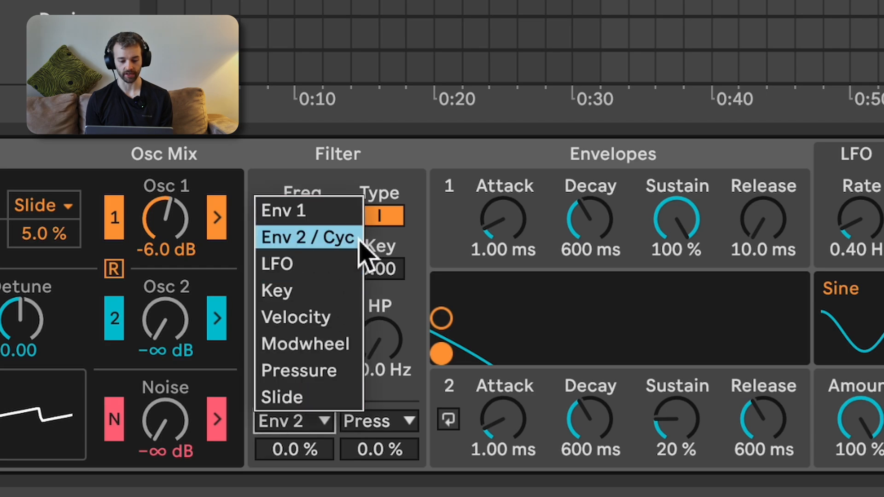
click(338, 238)
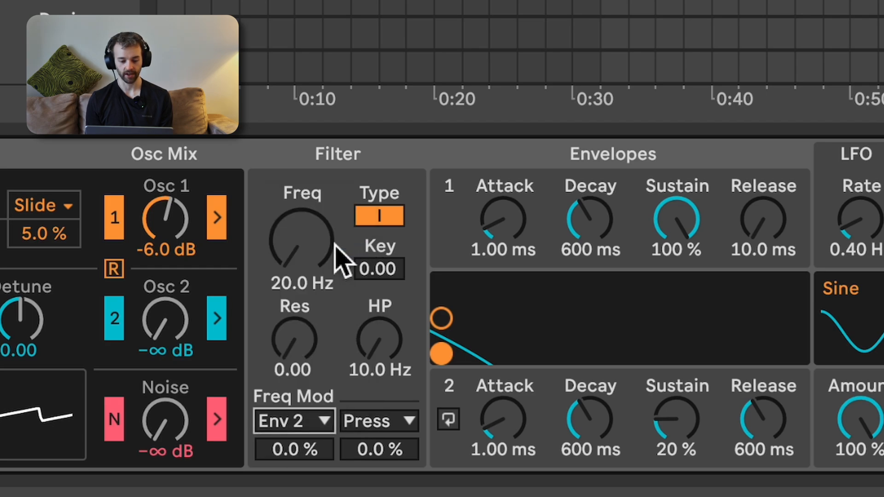
click(300, 452)
mouse_move(300, 452)
mouse_down()
mouse_move(300, 433)
mouse_move(300, 453)
mouse_up()
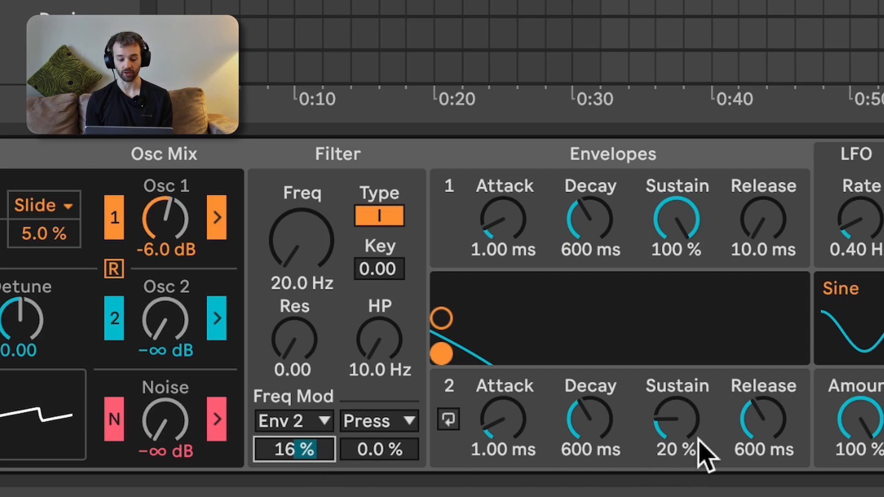
mouse_move(311, 271)
mouse_down()
mouse_move(312, 217)
mouse_move(312, 276)
mouse_move(313, 257)
mouse_up()
drag(287, 449, 286, 412)
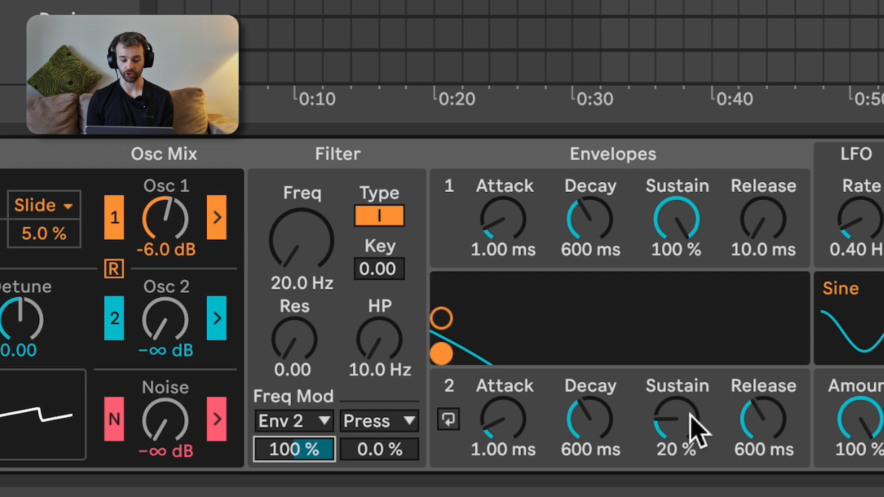
Shape Envelope 2 with a 349 ms attack, 956 ms decay and 0.0 % sustain
click(691, 420)
drag(676, 420, 676, 442)
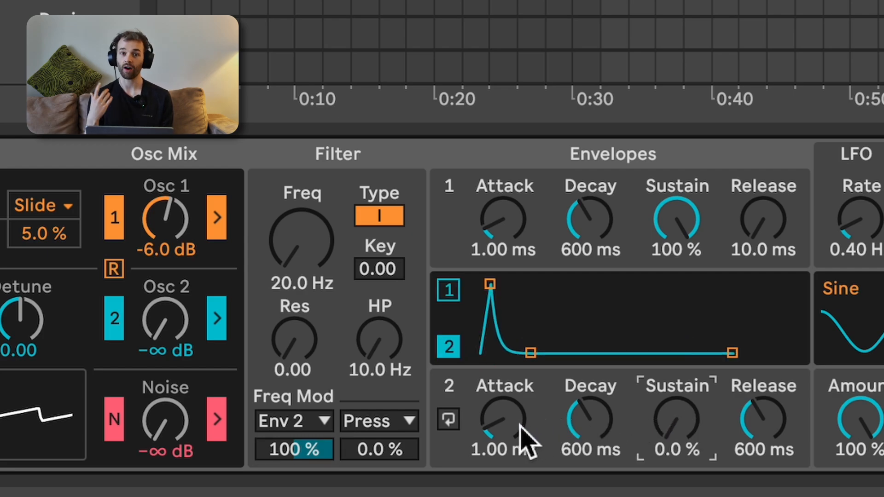
drag(520, 426, 520, 384)
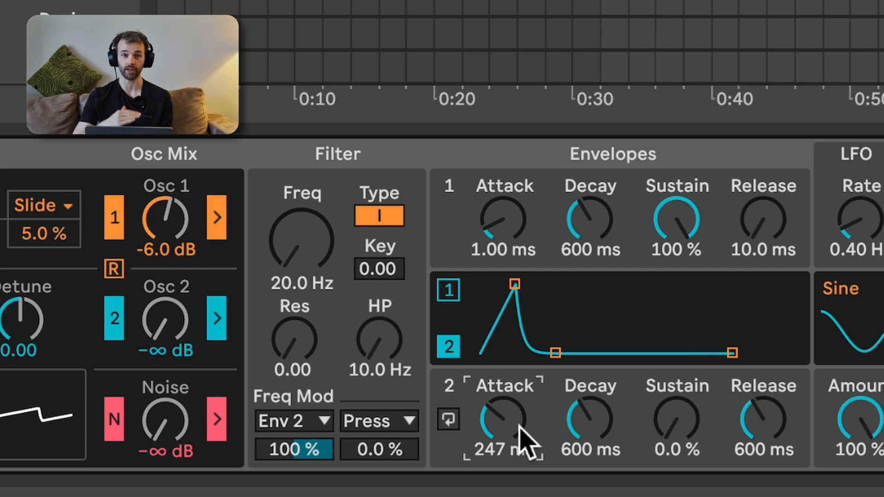
mouse_move(521, 426)
mouse_down()
mouse_move(520, 405)
mouse_move(519, 435)
mouse_up()
drag(589, 421, 589, 405)
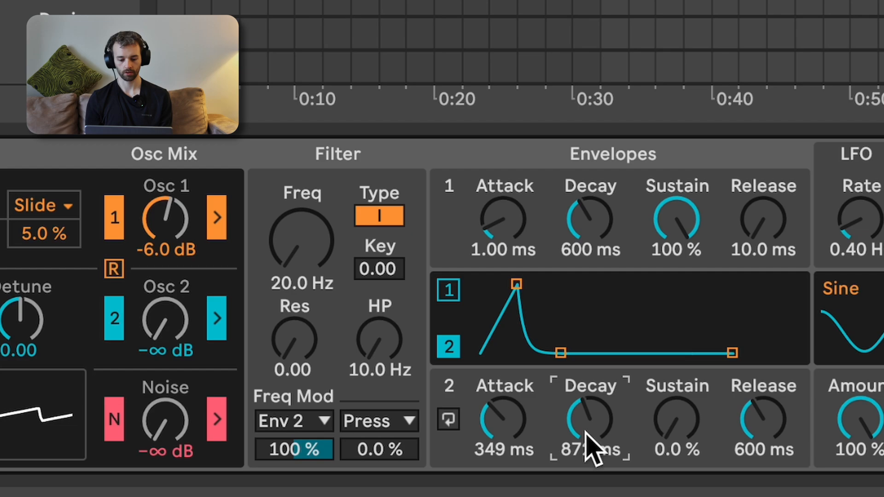
mouse_move(585, 431)
mouse_down()
mouse_move(585, 405)
mouse_move(584, 417)
mouse_up()
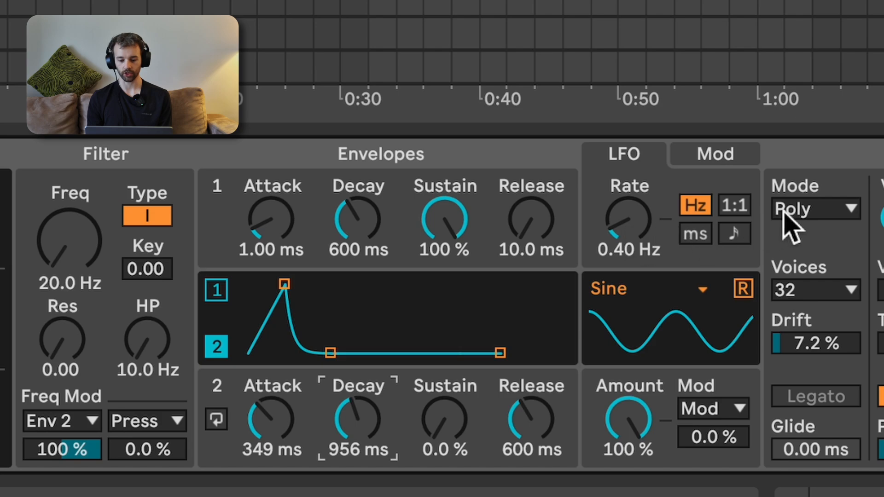
Switch the LFO rate to the 1:1 ratio mode and raise the oscillators' LFO pitch modulation amount
click(745, 208)
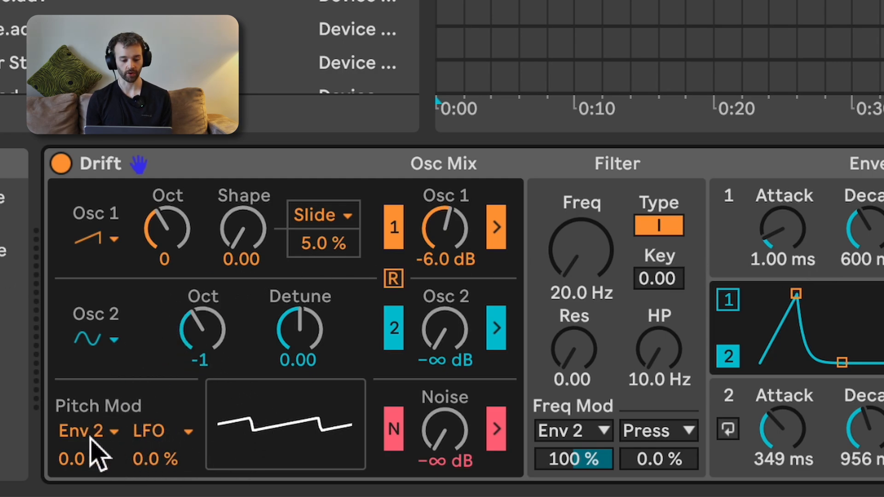
click(177, 458)
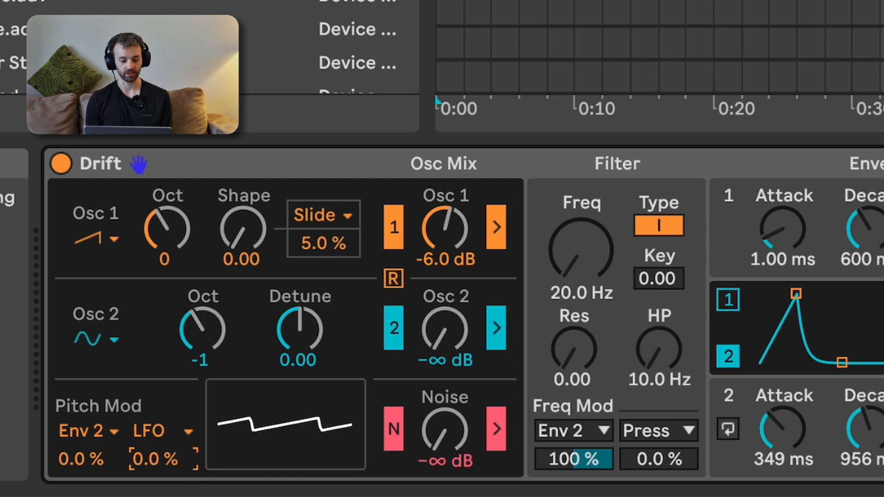
drag(177, 458, 176, 415)
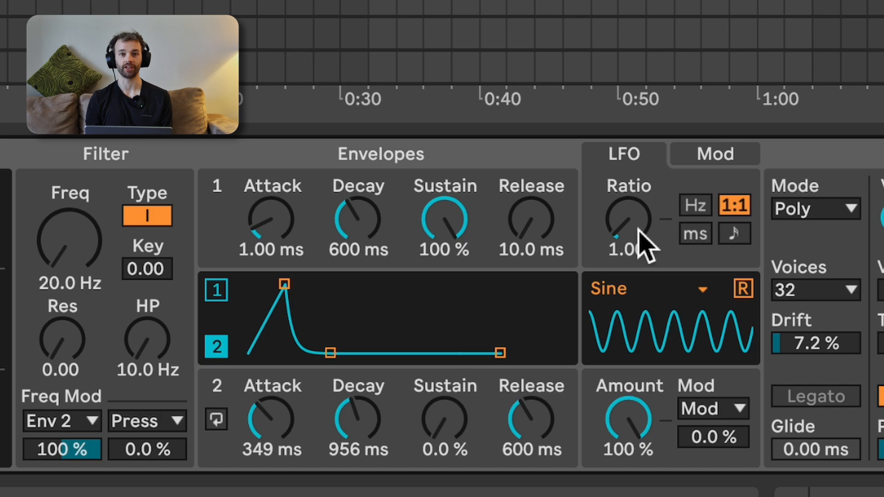
Try sweeping the LFO ratio up to 16.00, resetting it to 1.00 after each sweep
drag(639, 227, 639, 99)
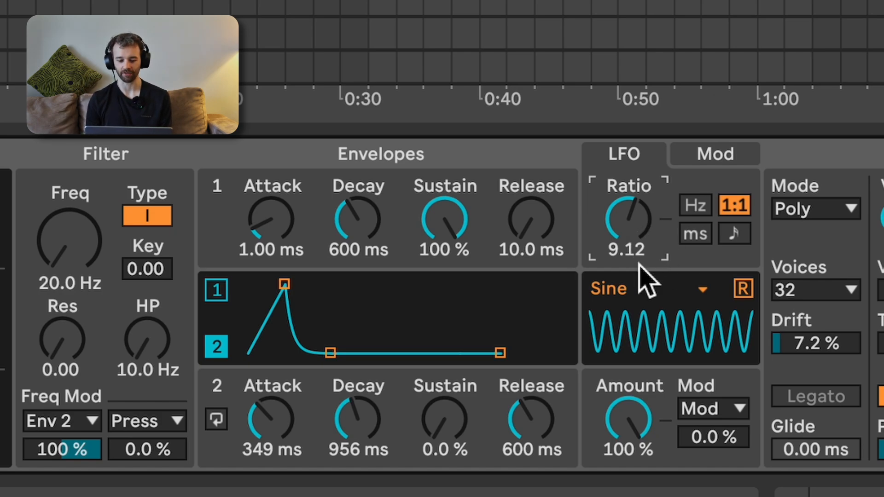
double_click(650, 222)
drag(646, 221, 646, 83)
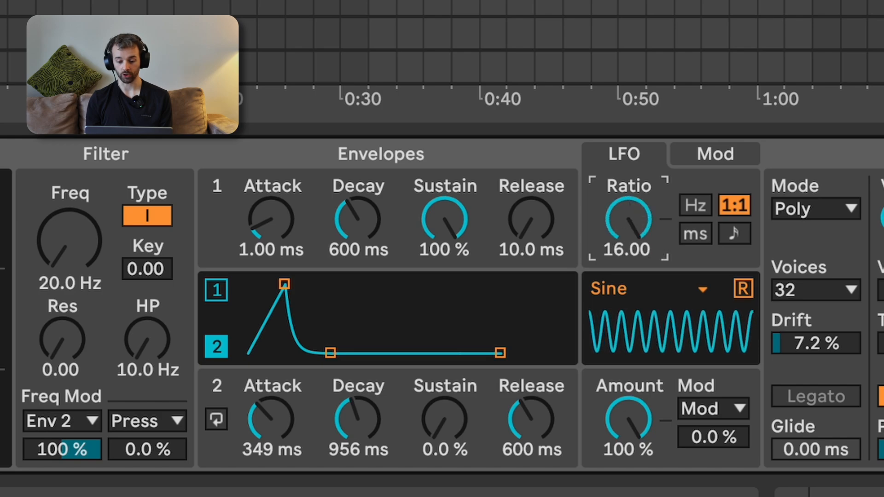
double_click(645, 225)
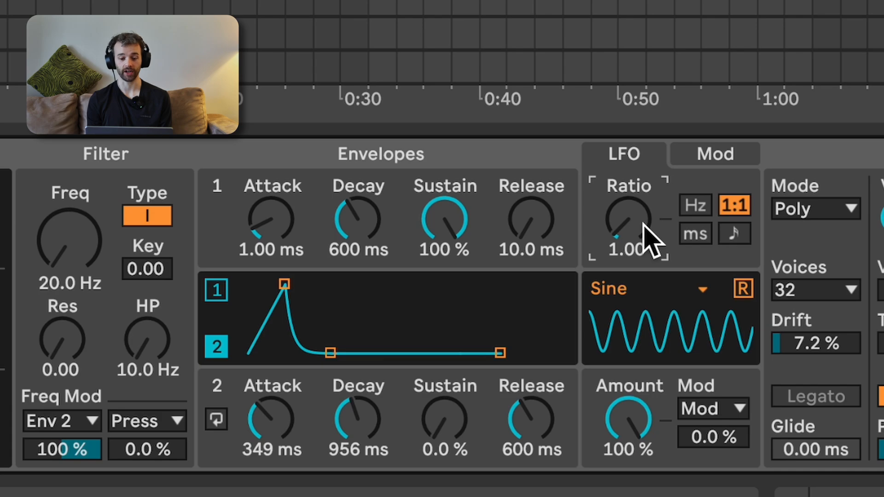
Step the LFO ratio through 2.00, 3.00, 4.00 and 10.00, and settle on 8.00
scroll(645, 225, up, 1)
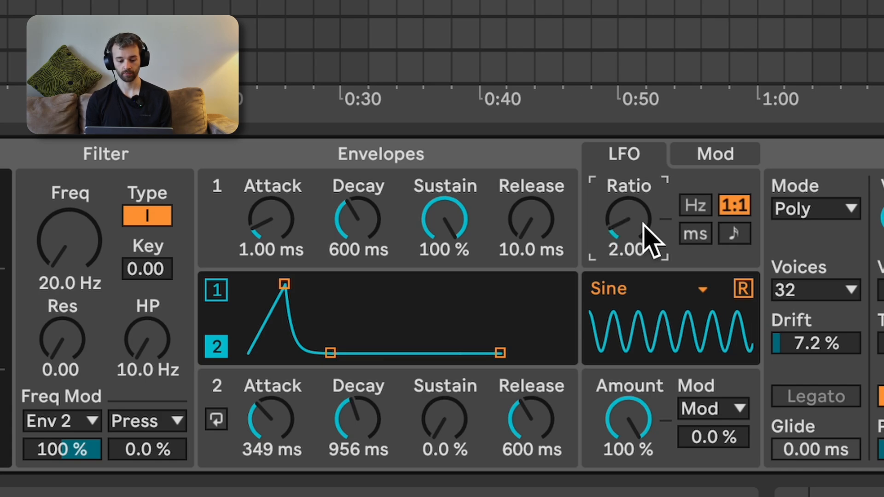
scroll(645, 226, up, 1)
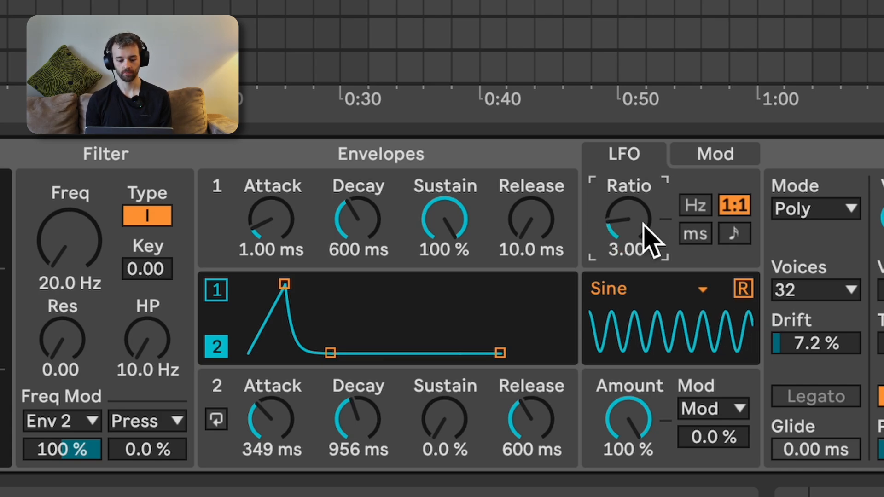
scroll(645, 225, up, 1)
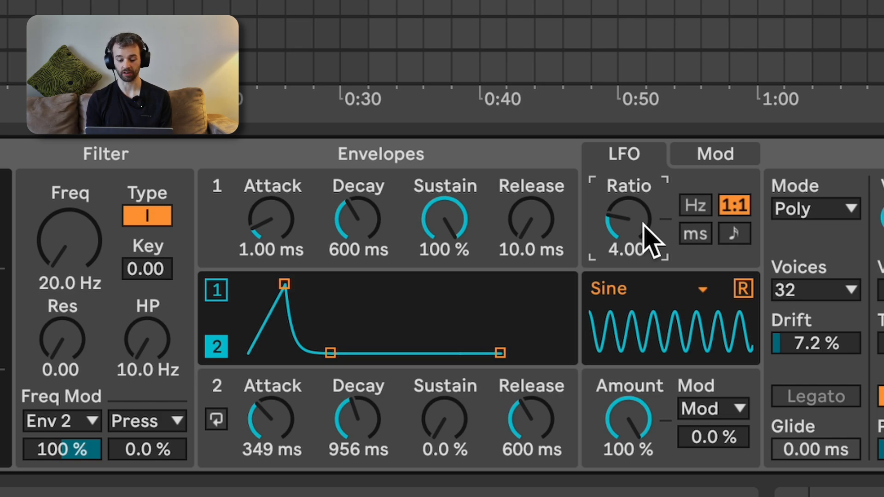
text(10)
key(Return)
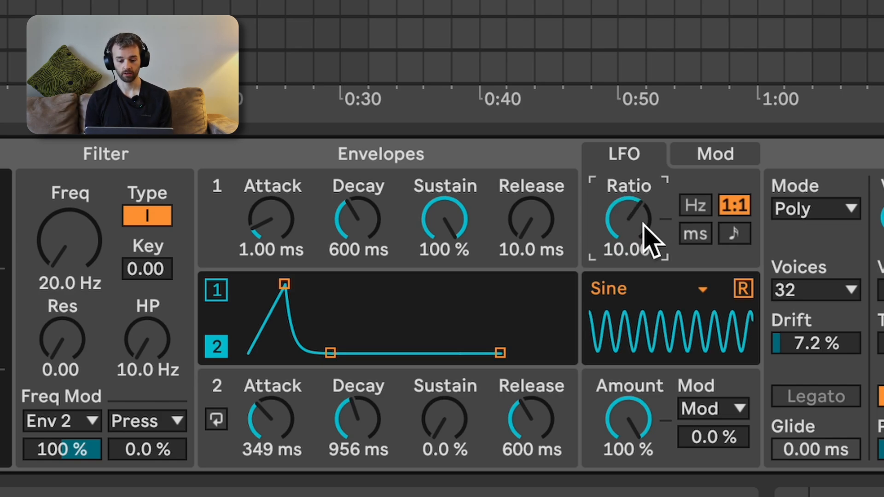
text(8)
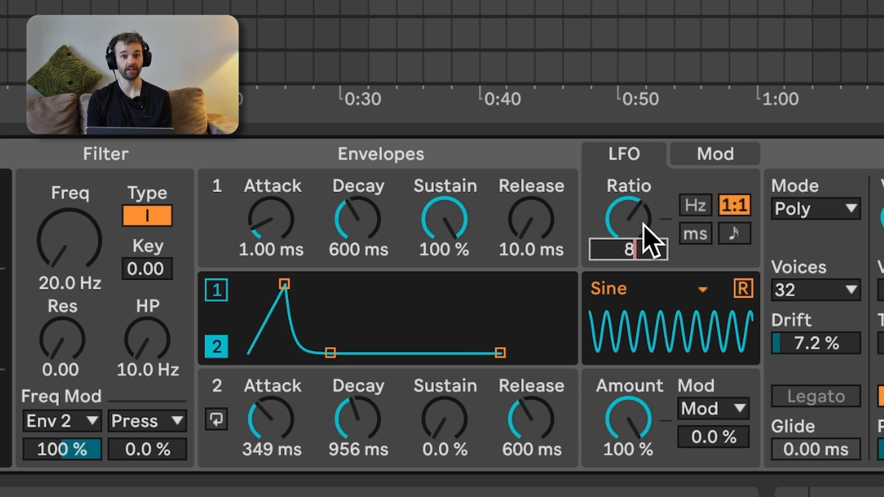
key(Return)
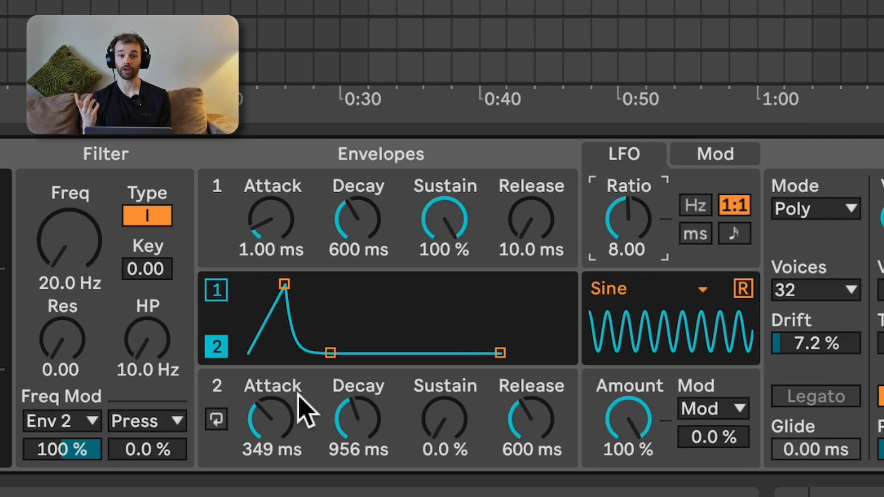
Raise the filter's high-pass frequency to 247 Hz
click(140, 341)
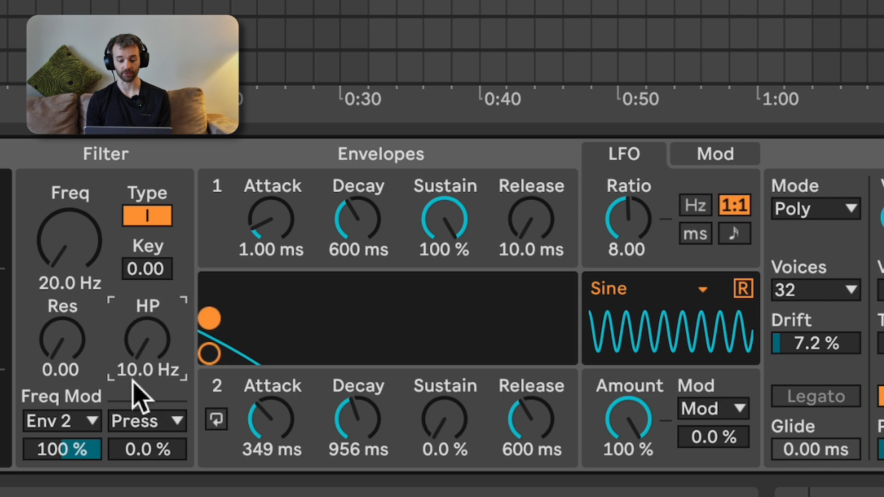
mouse_move(156, 364)
mouse_down()
mouse_move(157, 322)
mouse_move(154, 364)
mouse_up()
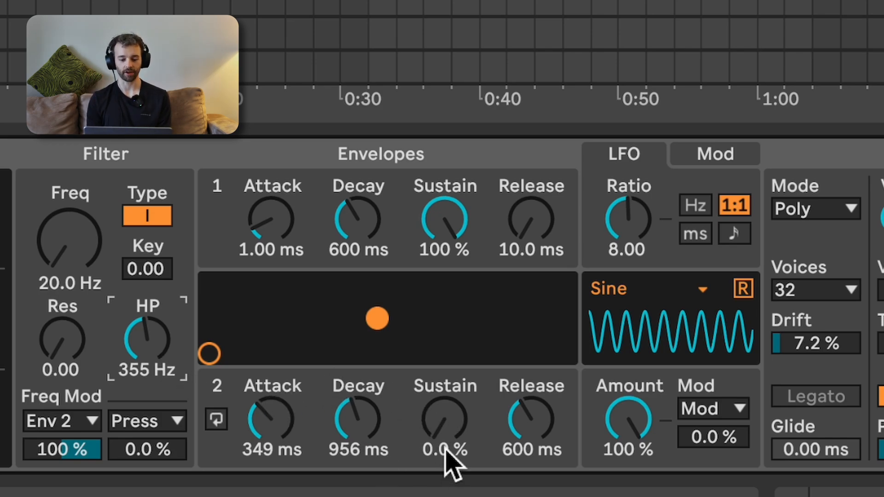
mouse_move(173, 355)
mouse_down()
mouse_move(173, 382)
mouse_move(173, 350)
mouse_up()
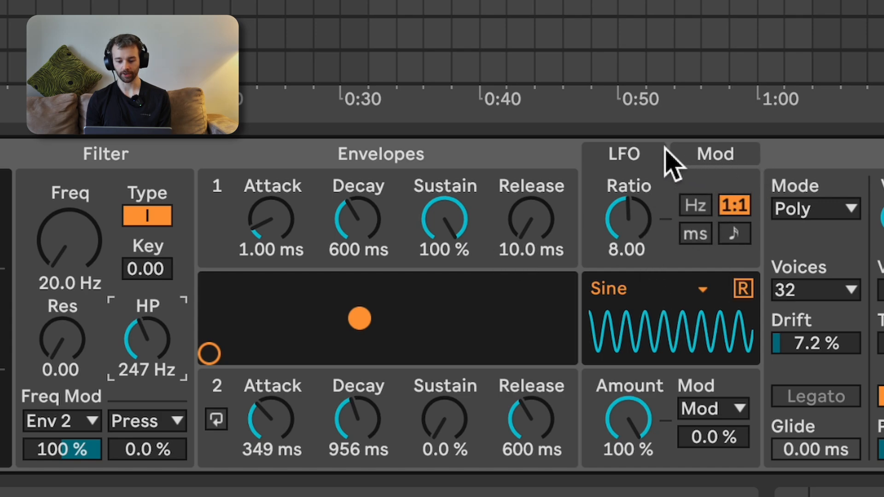
Set the first modulation slot's source to Env 2 / Cyc, keeping HP Frequency as its target
click(716, 159)
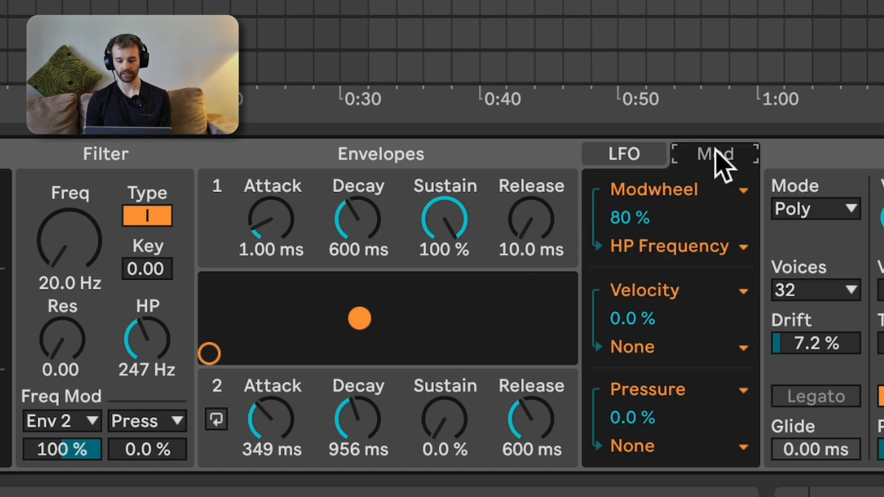
click(717, 193)
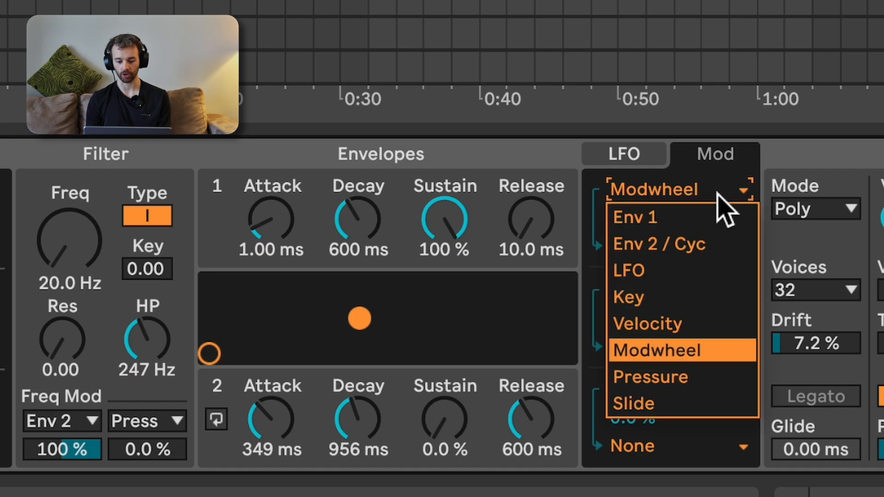
click(716, 245)
click(628, 253)
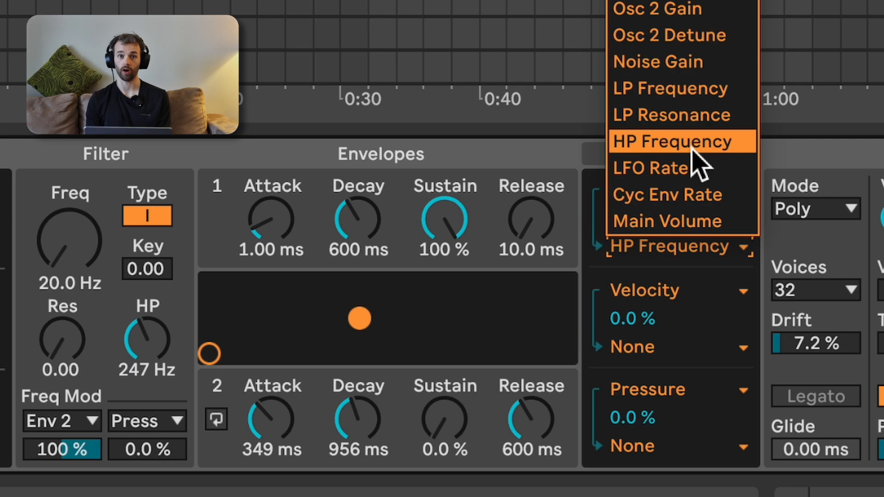
click(697, 257)
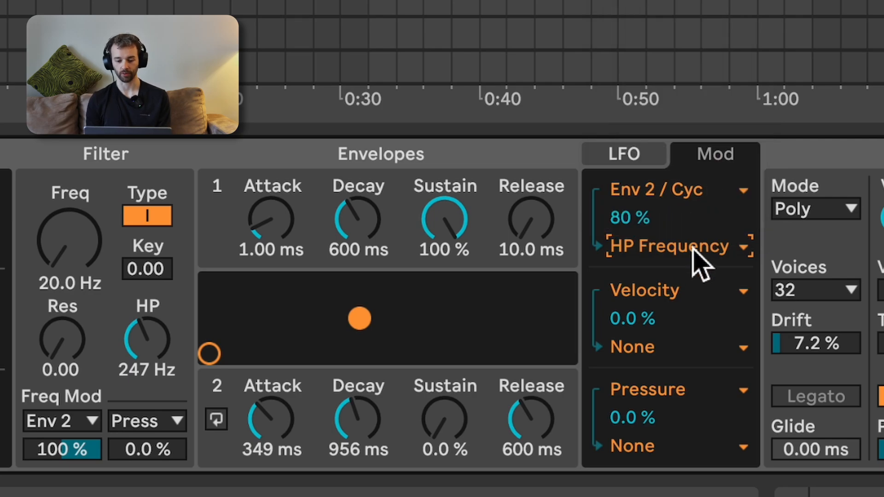
Set the Env 2 modulation of HP Frequency to -85 % and the filter's high-pass frequency to 402 Hz
click(637, 220)
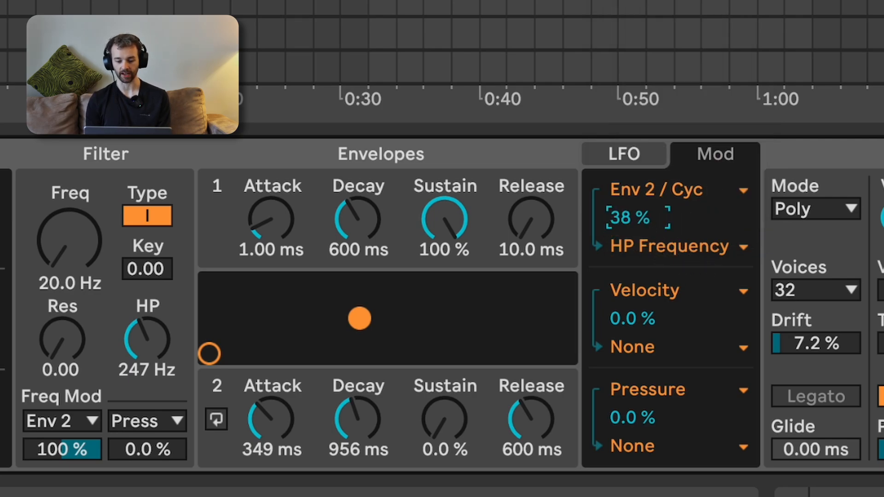
drag(636, 220, 638, 219)
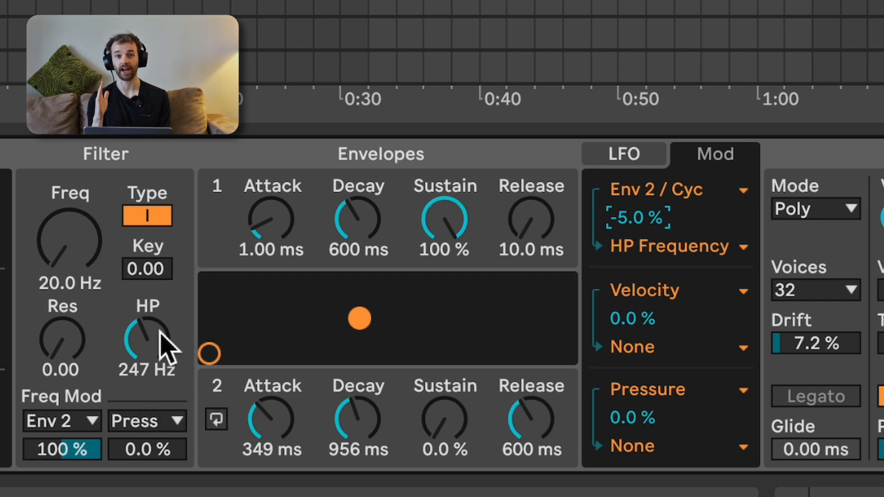
mouse_move(146, 371)
mouse_down()
mouse_move(146, 414)
mouse_move(140, 356)
mouse_up()
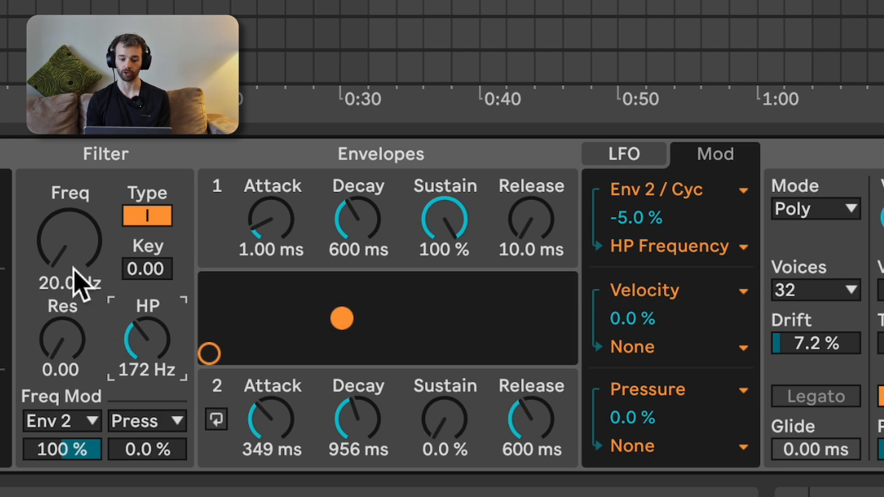
click(656, 217)
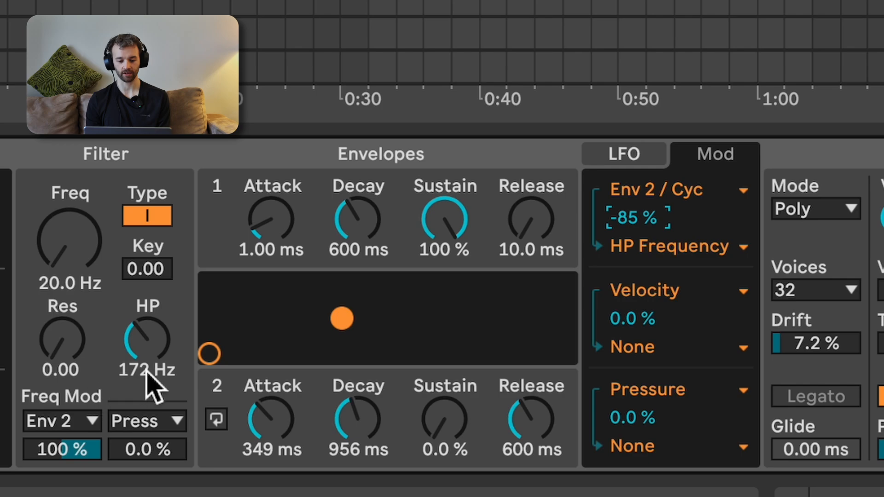
mouse_move(147, 368)
mouse_down()
mouse_move(147, 340)
mouse_move(146, 361)
mouse_up()
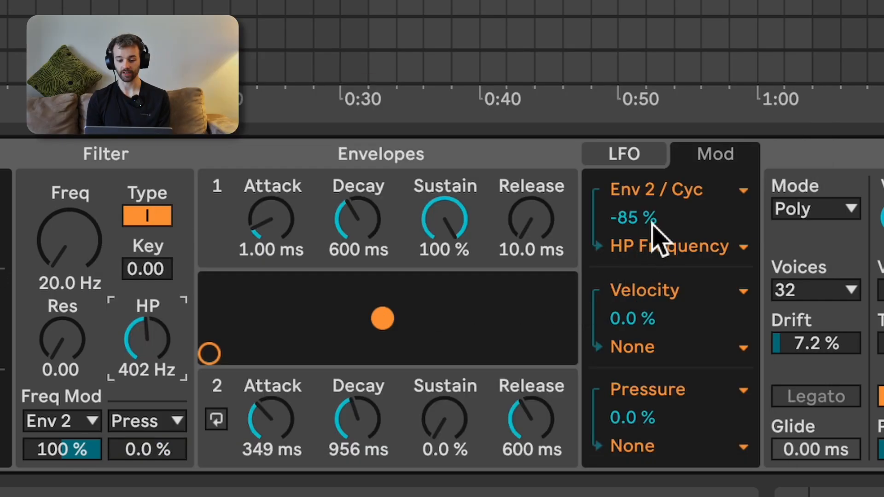
Assign Env 2 as the LFO amount's modulation source and raise its modulation depth to 100 %
click(646, 167)
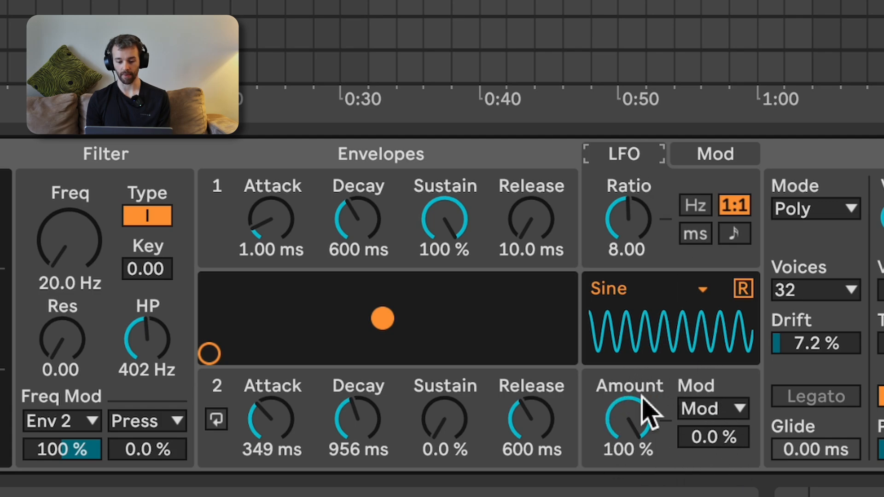
mouse_move(628, 417)
mouse_down()
mouse_move(628, 462)
mouse_move(628, 416)
mouse_move(627, 462)
mouse_move(638, 419)
mouse_up()
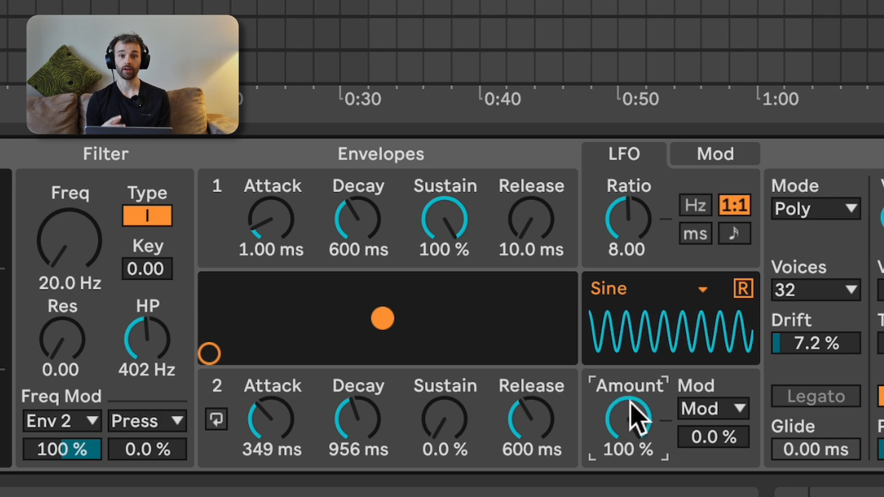
click(740, 409)
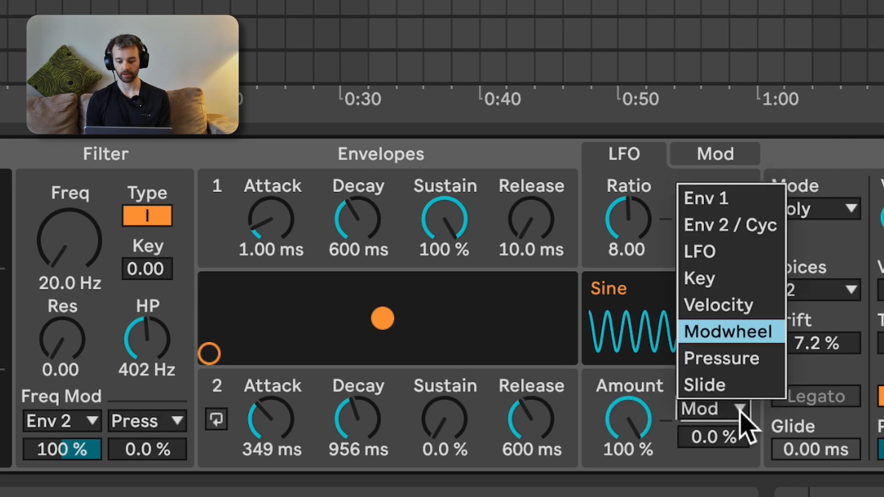
click(742, 242)
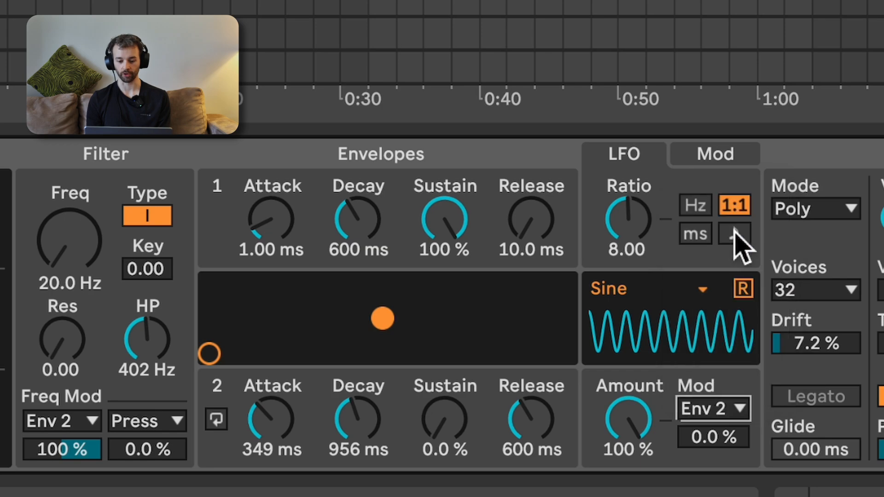
click(711, 445)
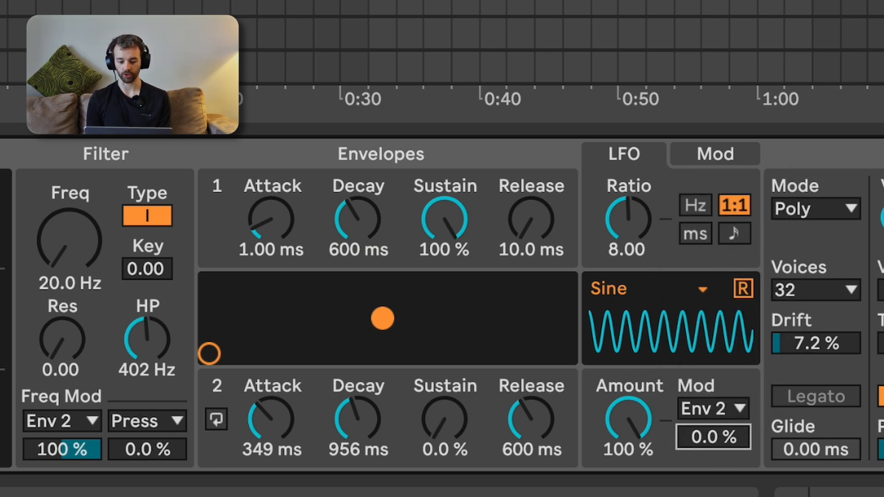
drag(696, 443, 696, 412)
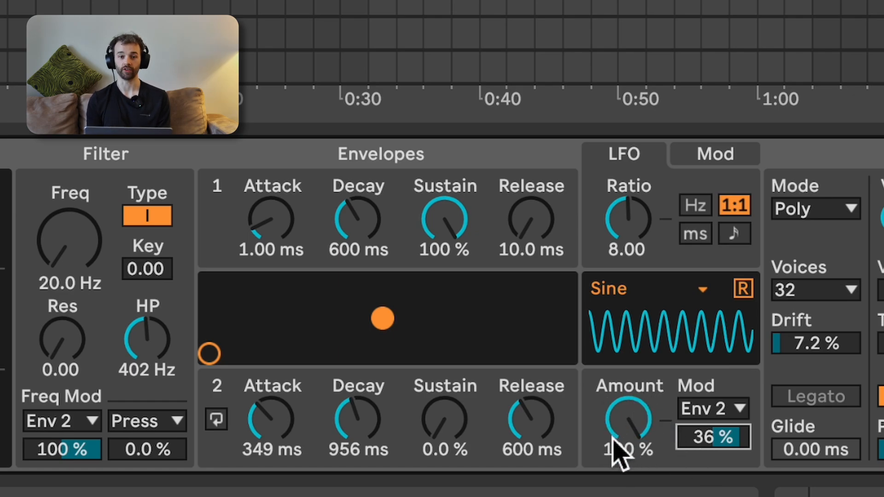
drag(717, 445, 717, 405)
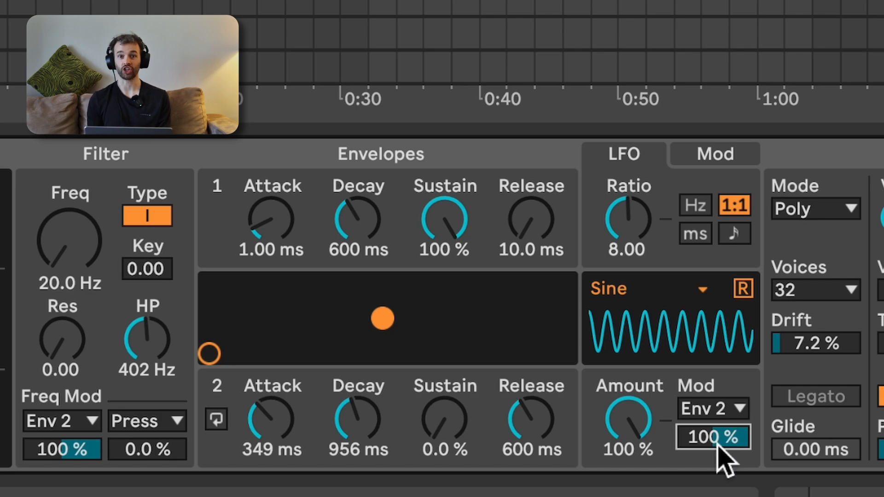
Set the LFO amount to 68 % and reduce its Env 2 modulation depth
mouse_move(628, 419)
mouse_down()
mouse_move(629, 453)
mouse_move(636, 434)
mouse_up()
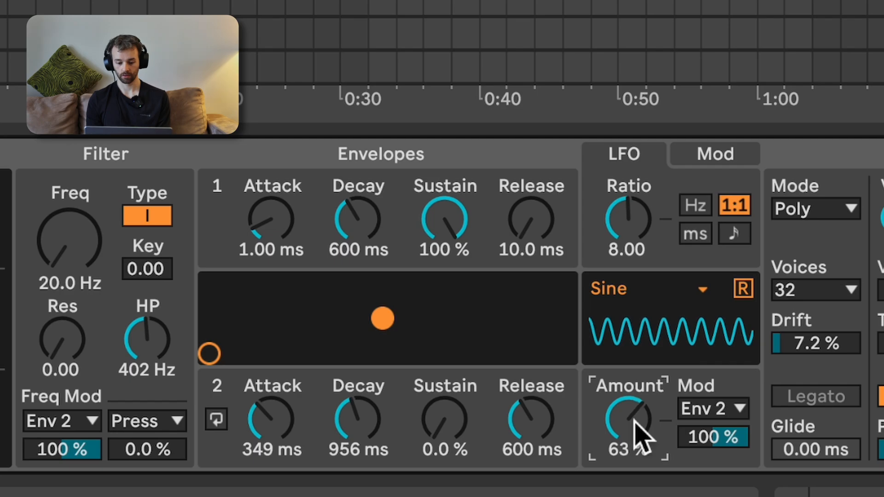
mouse_move(711, 439)
mouse_down()
mouse_move(712, 450)
mouse_move(708, 429)
mouse_up()
drag(649, 419, 649, 413)
drag(701, 443, 701, 441)
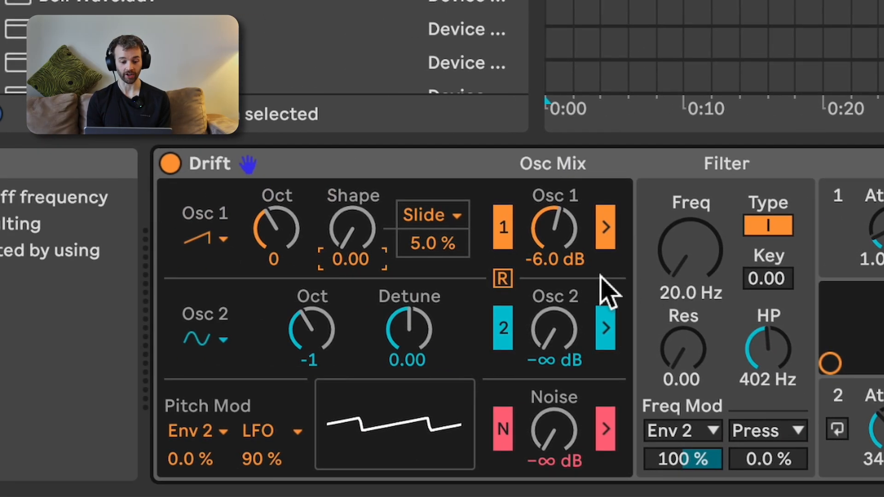
Change Osc 1's waveform to sine and raise its shape to 0.29
click(224, 239)
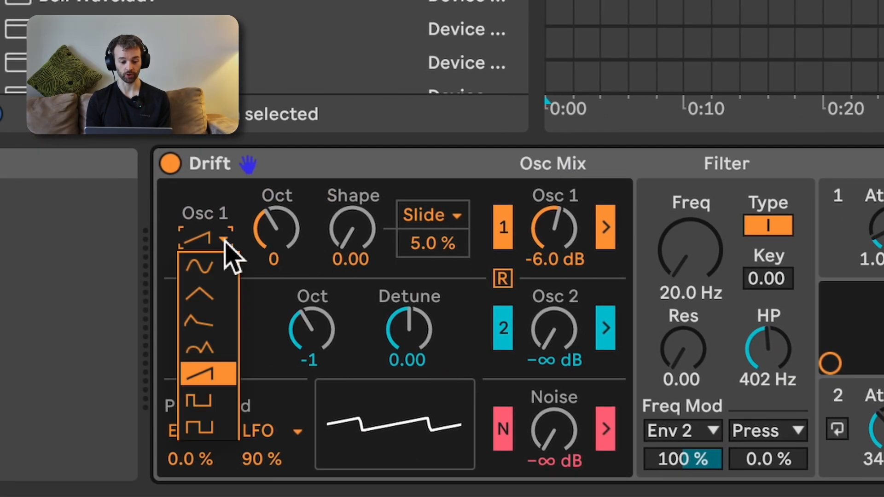
click(229, 288)
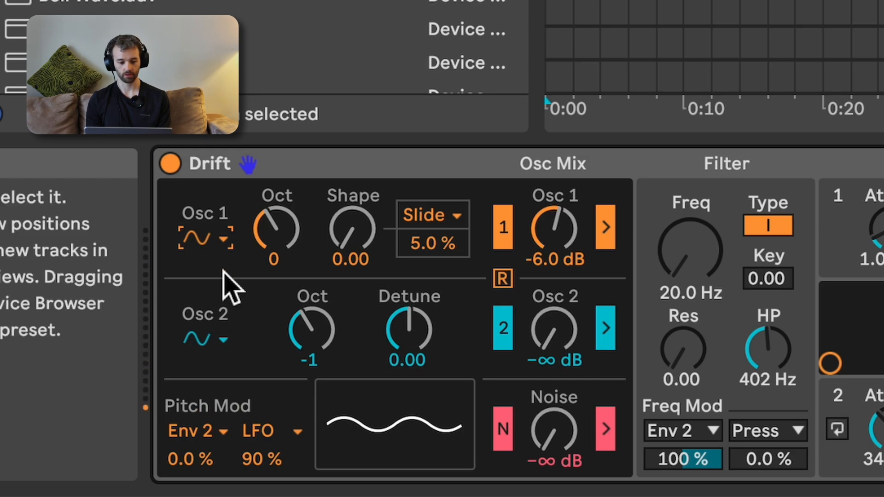
click(364, 232)
drag(364, 232, 364, 226)
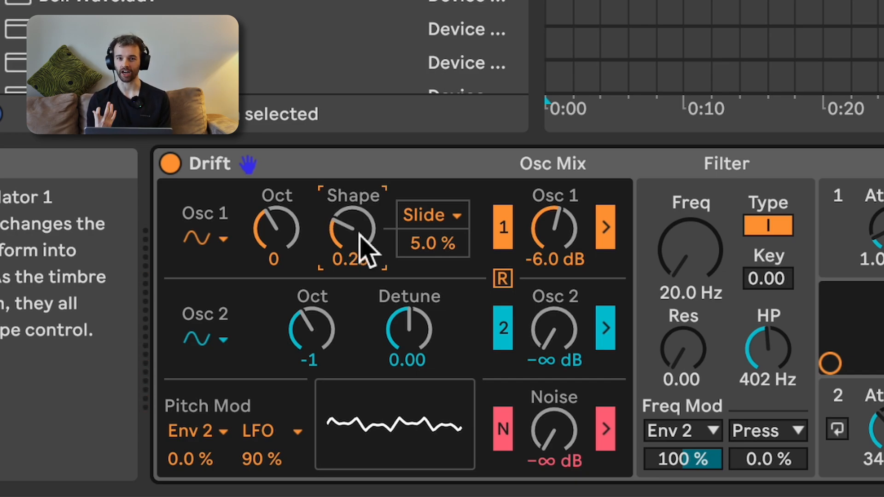
Set Osc 1's gain in the mixer to 0 dB
click(560, 253)
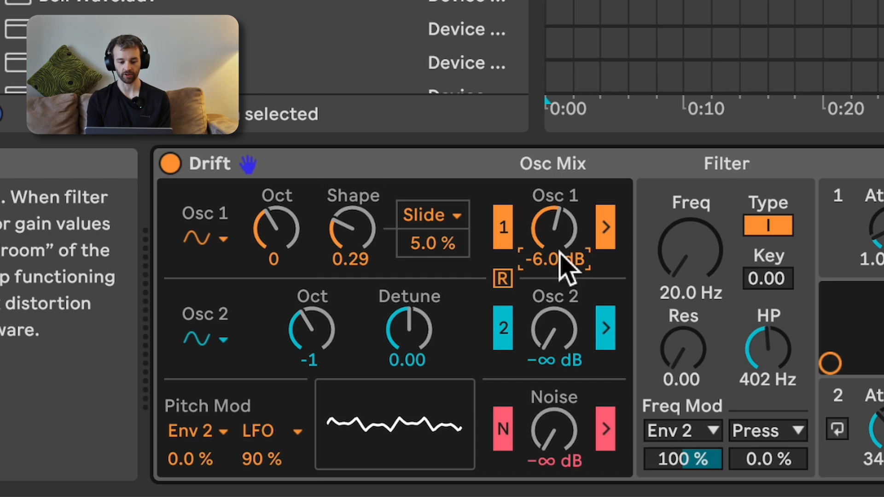
text(0)
key(Return)
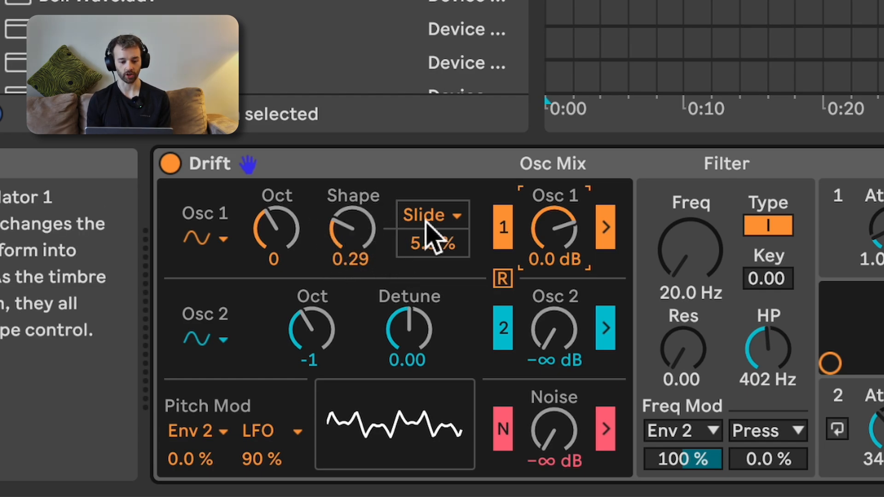
Modulate Osc 1's shape with Env 2 at 56 % and set the shape to 0.50
click(445, 217)
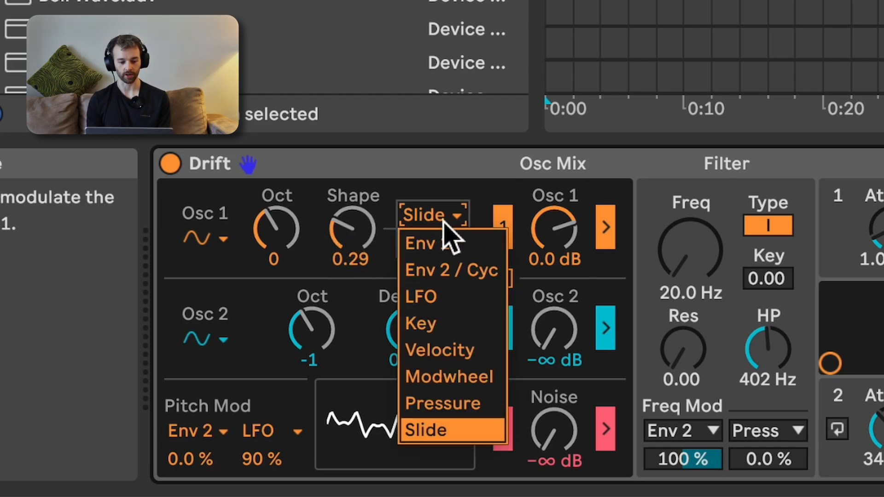
click(460, 277)
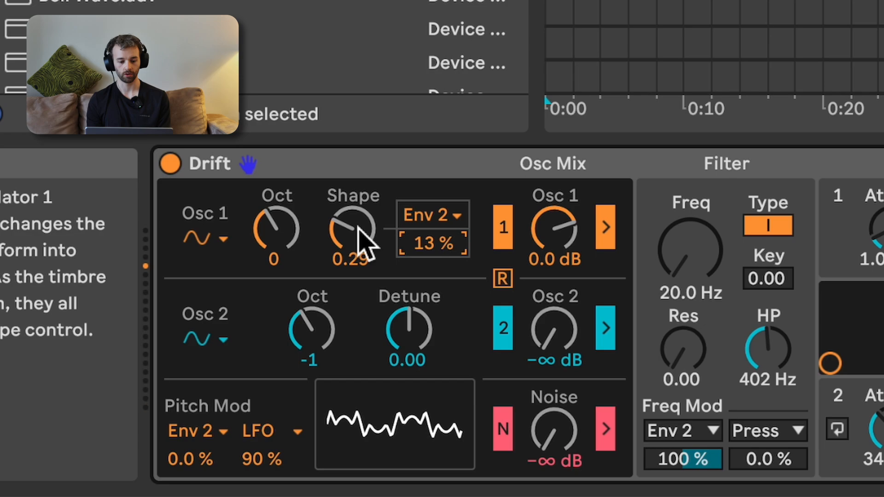
drag(346, 247, 346, 227)
click(465, 261)
drag(466, 262, 465, 241)
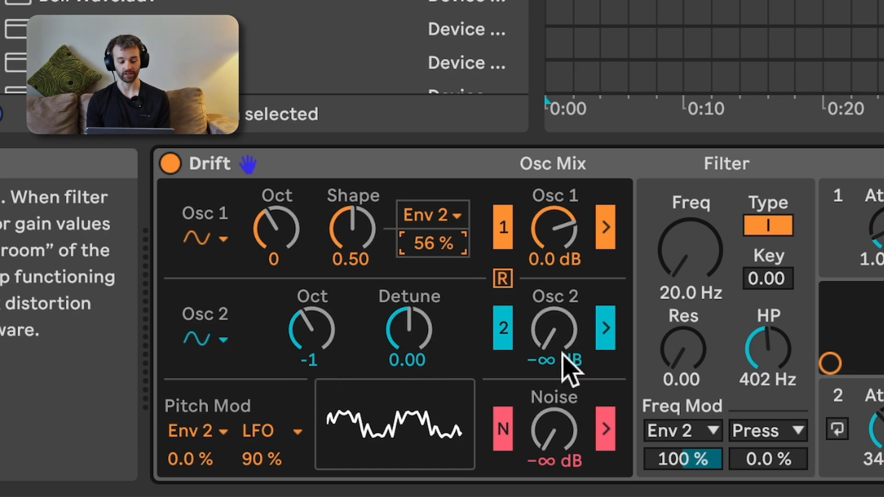
Set up Osc 2 as a triangle wave at octave 1, with detune 7.00 and a gain of -3.0 dB
drag(554, 330, 554, 309)
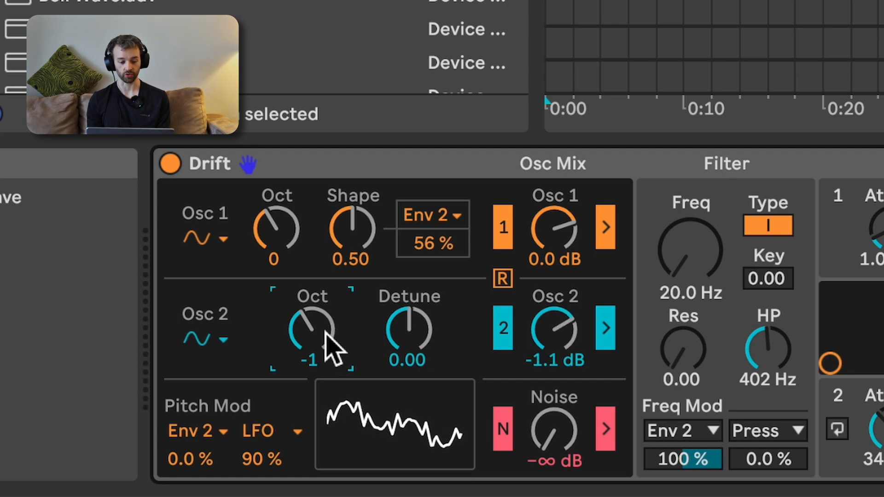
drag(326, 333, 326, 328)
drag(540, 341, 546, 355)
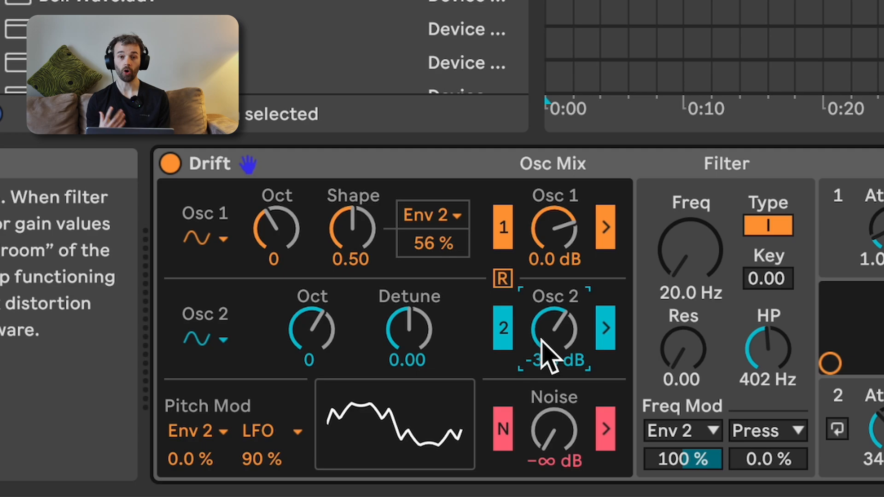
click(322, 350)
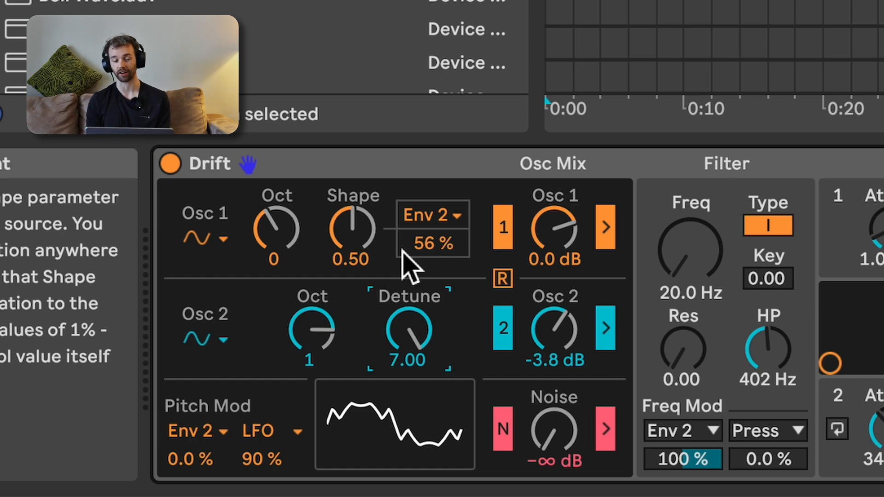
mouse_move(560, 355)
mouse_down()
mouse_move(560, 343)
mouse_move(557, 356)
mouse_up()
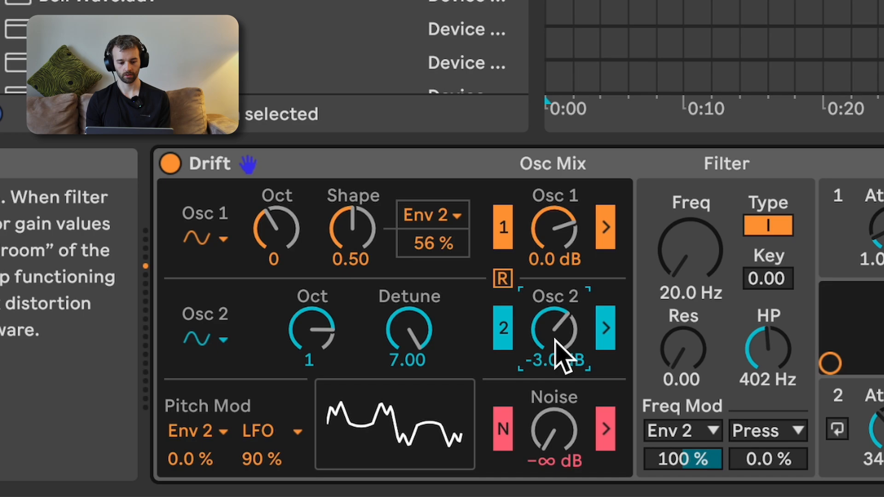
click(226, 340)
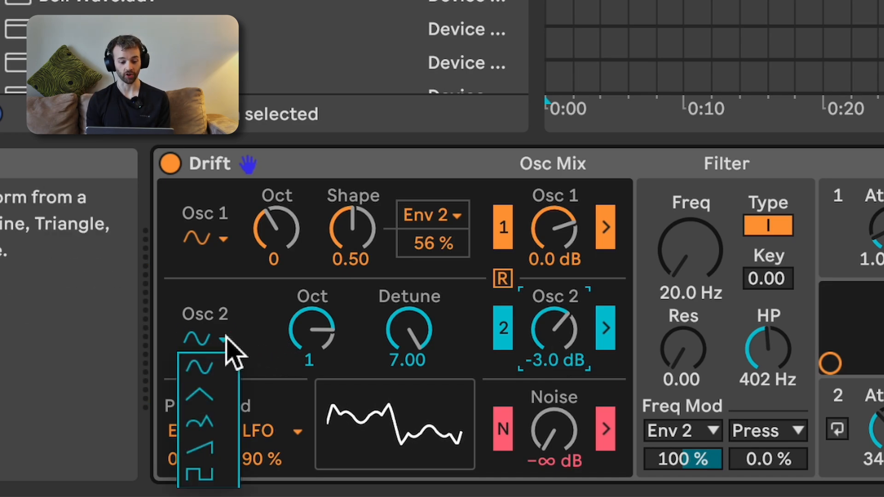
click(221, 393)
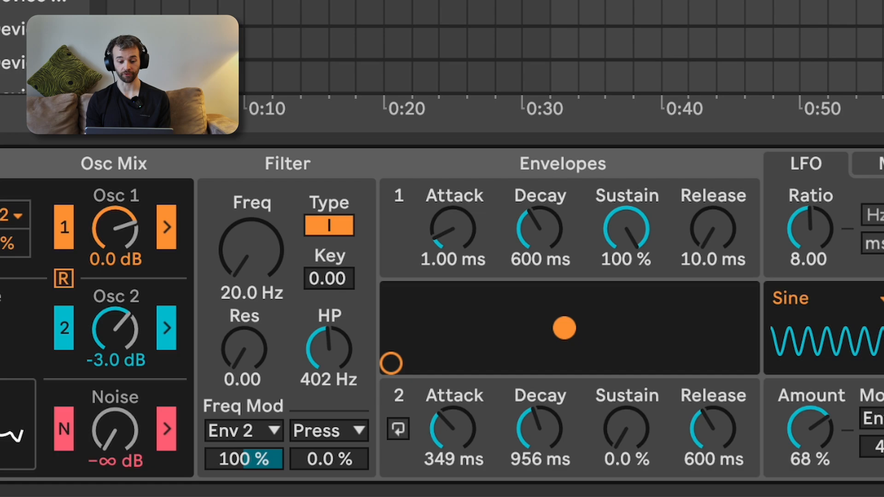
Set the filter to resonance 0.39 and frequency 22.3 Hz, and switch it to type II
drag(244, 349, 244, 331)
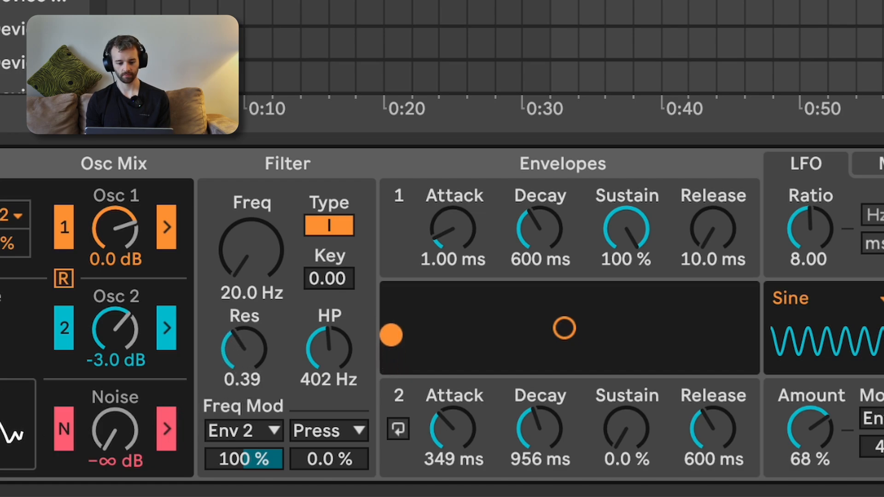
mouse_move(271, 287)
mouse_down()
mouse_move(271, 256)
mouse_move(271, 294)
mouse_up()
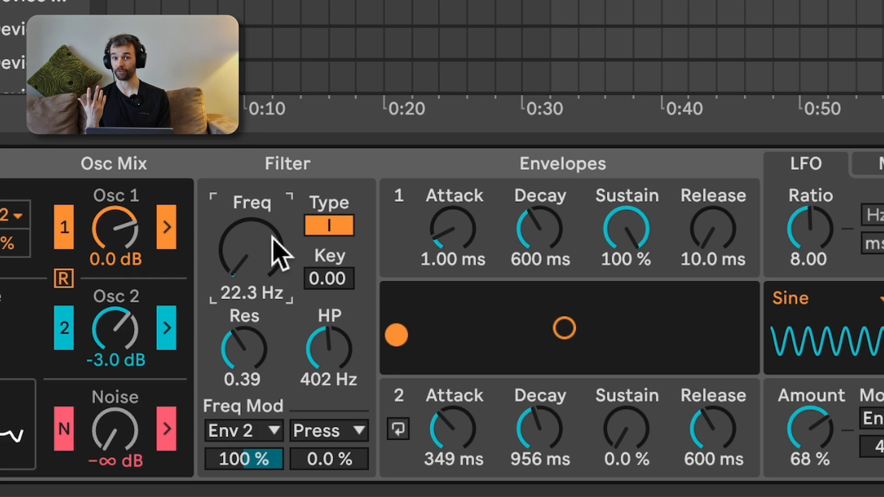
click(340, 233)
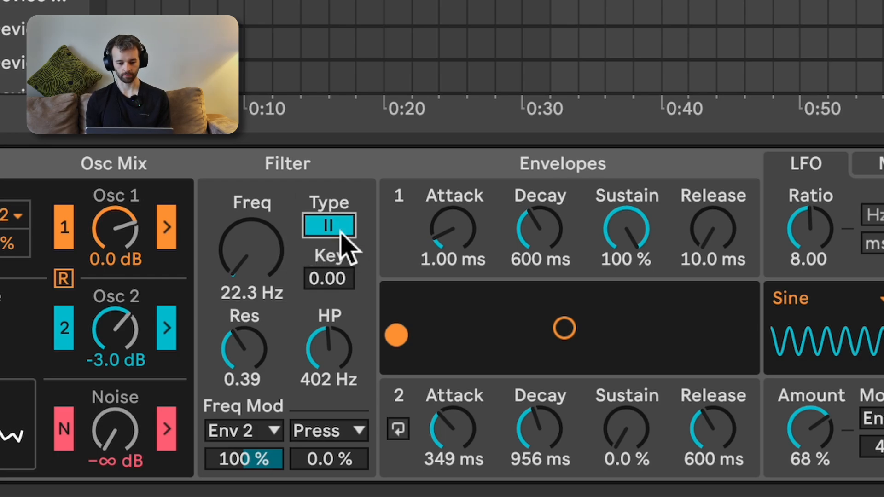
Switch the filter to type I, set its resonance to 0.30 and reduce the Env 2 frequency modulation to 90 %
click(341, 233)
click(342, 234)
drag(270, 343, 260, 354)
click(336, 233)
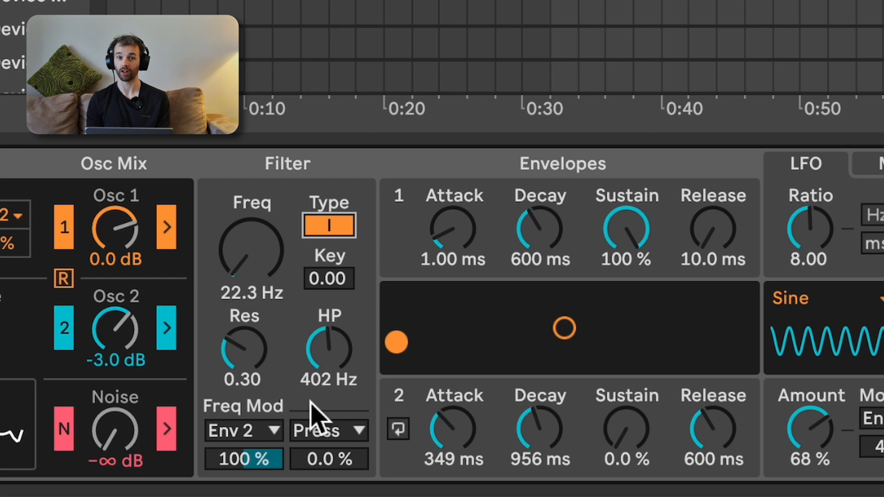
click(256, 462)
drag(256, 462, 253, 456)
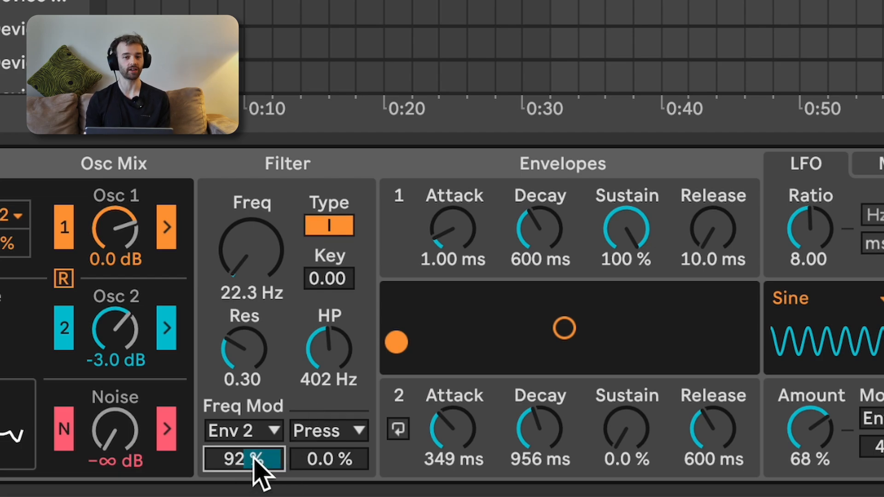
drag(253, 456, 253, 484)
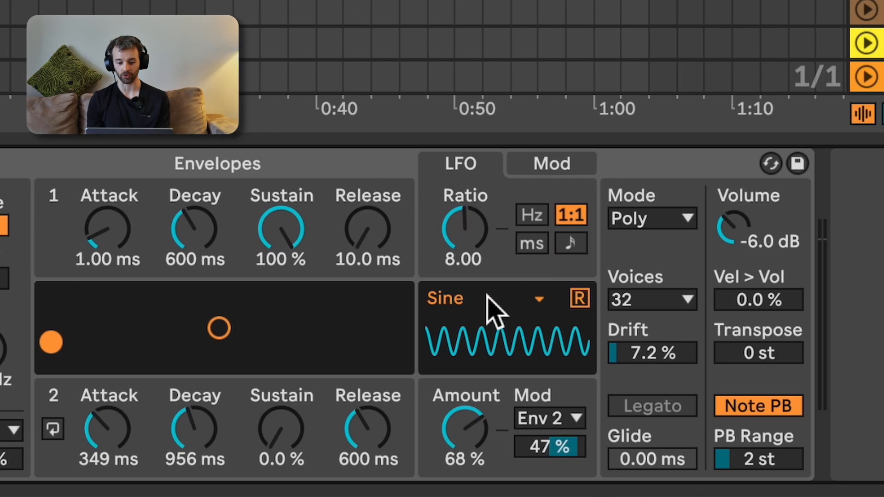
Try the Triangle, Saw Up and Saw Down waveforms for the LFO
click(506, 304)
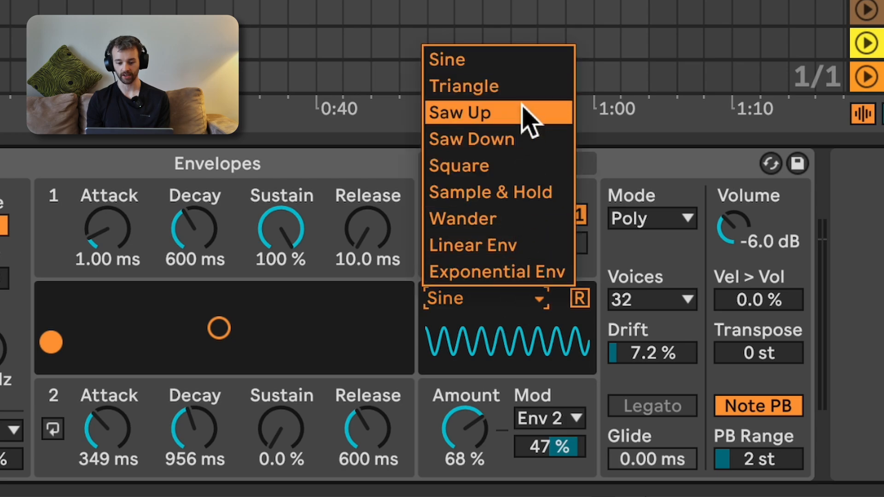
click(525, 87)
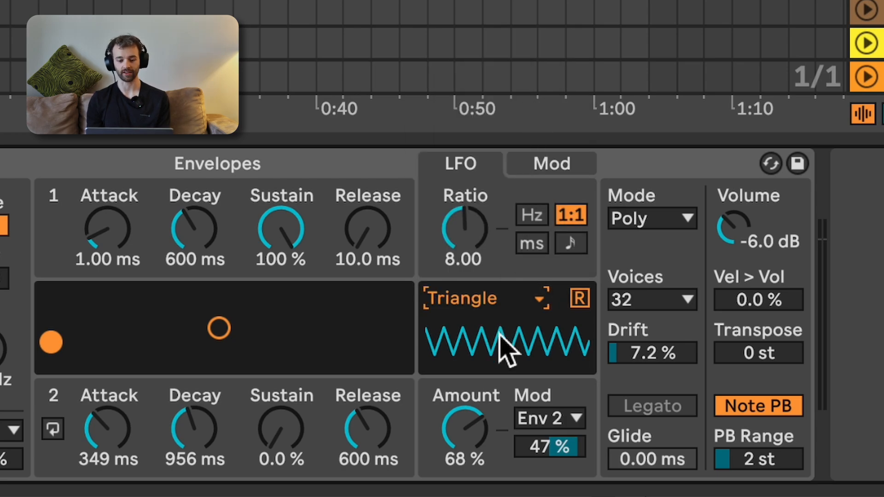
click(523, 302)
click(515, 116)
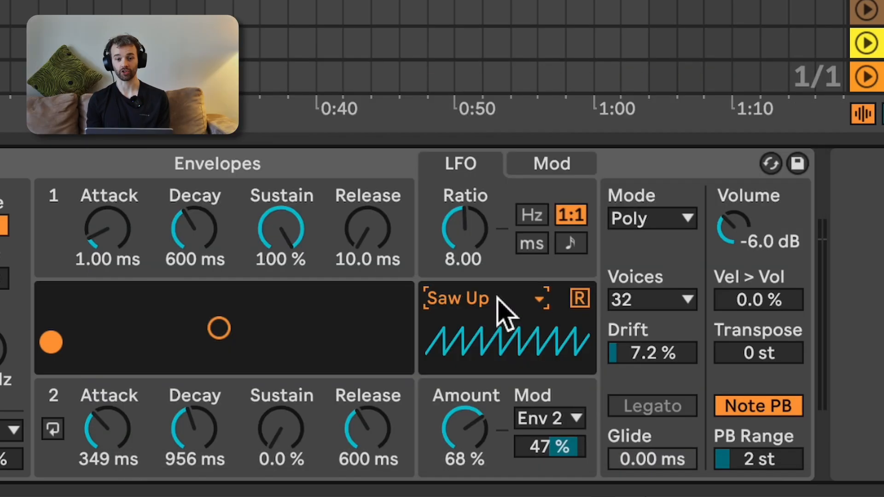
click(499, 300)
click(525, 142)
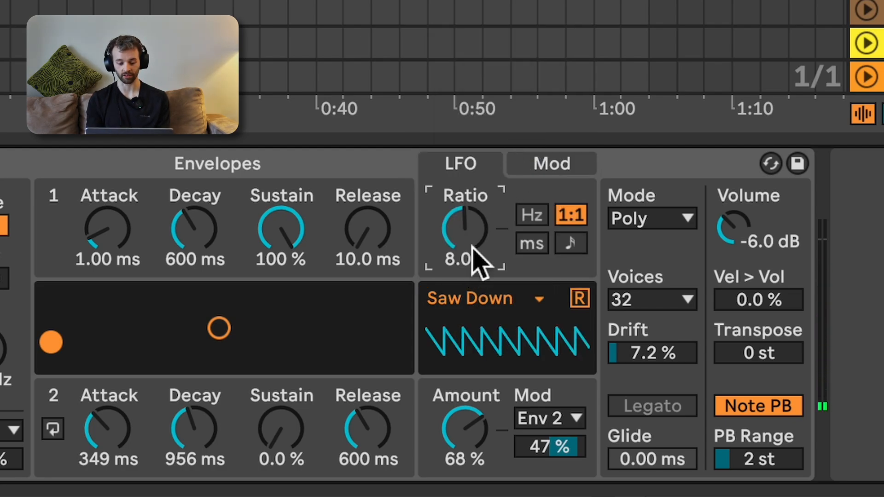
Set the LFO ratio to 10.00 and its waveform to Triangle
text(10)
key(Return)
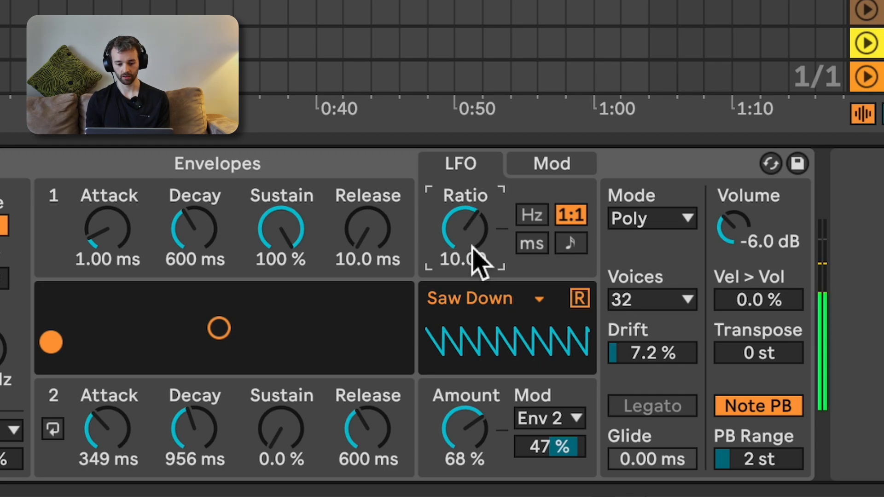
click(504, 302)
click(532, 85)
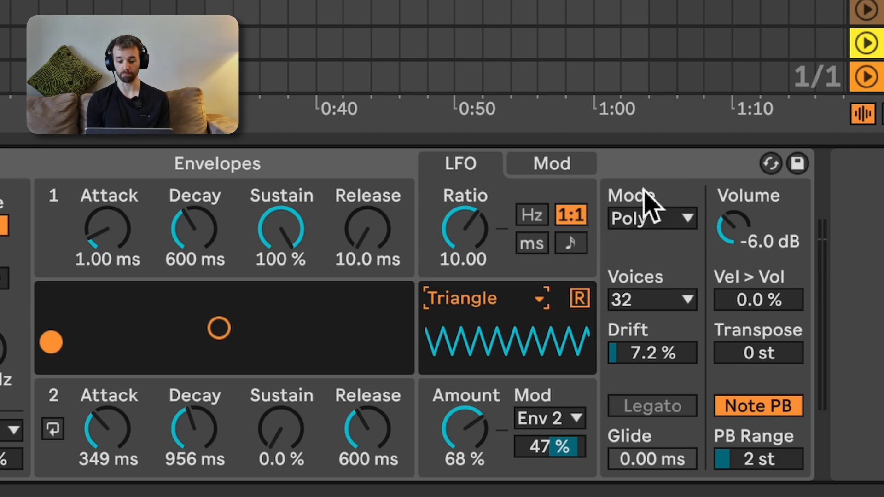
Try the Stereo voice mode with its amount at 74 %
click(677, 217)
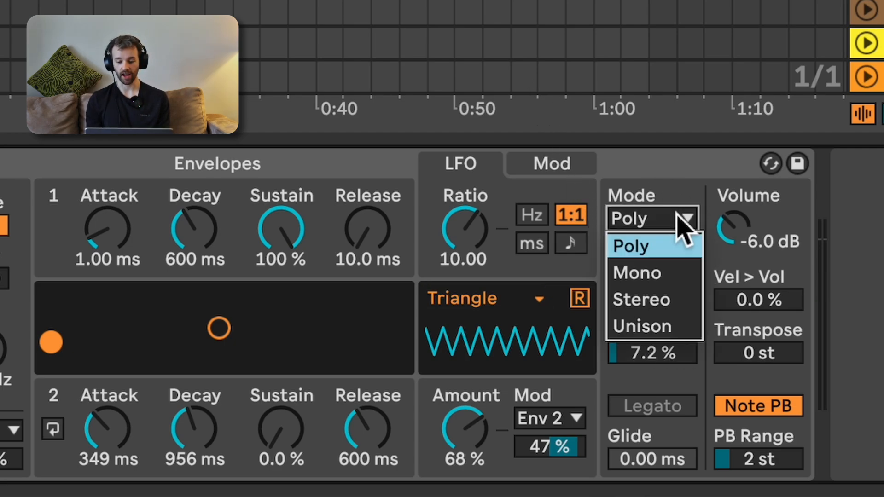
click(676, 308)
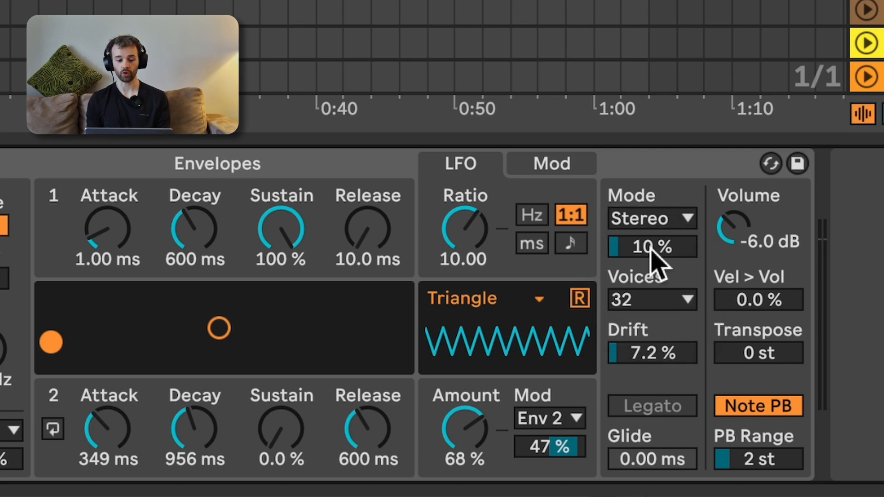
mouse_move(651, 247)
mouse_down()
mouse_move(650, 216)
mouse_move(651, 247)
mouse_up()
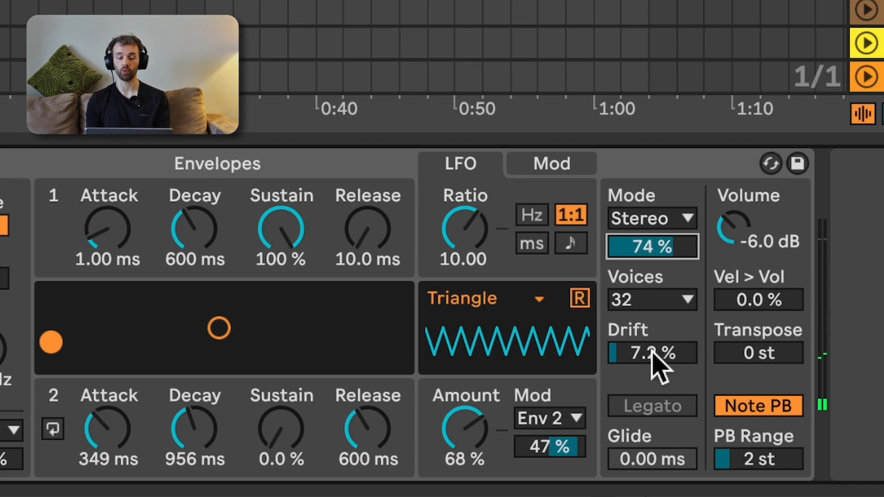
Set Drift's drift amount to 87 % and its voice mode to Unison at 36 %
drag(652, 352, 653, 311)
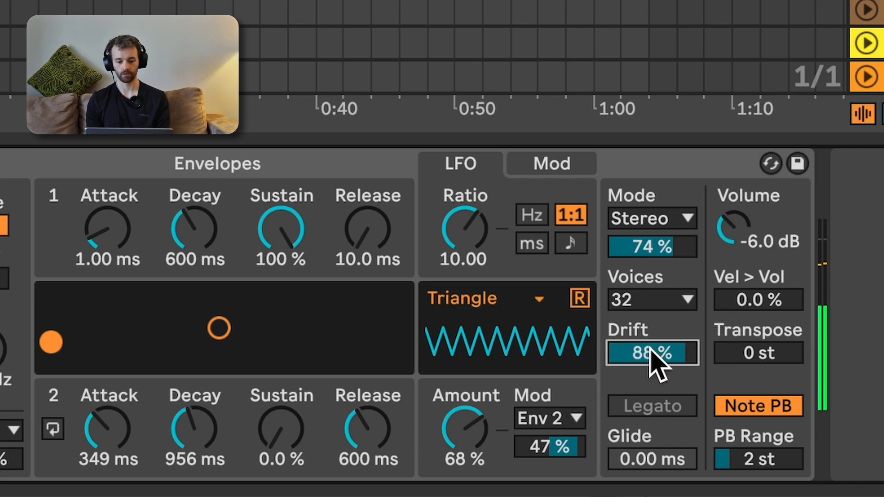
click(665, 221)
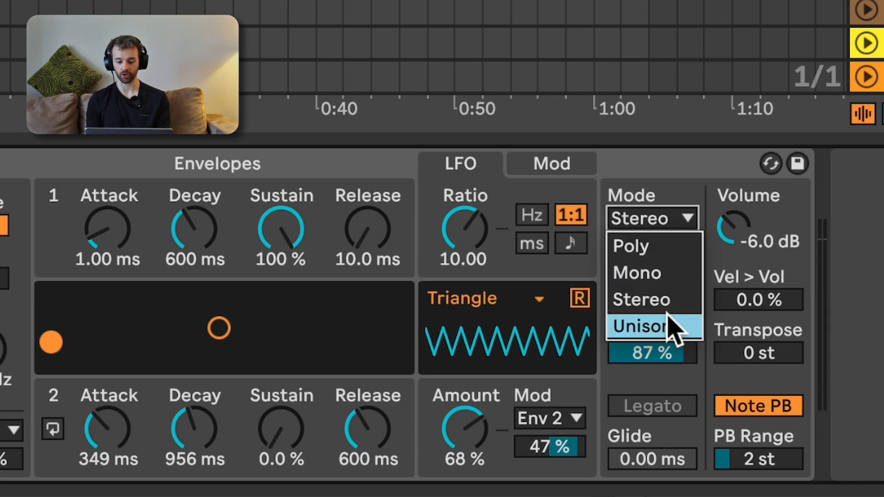
click(675, 327)
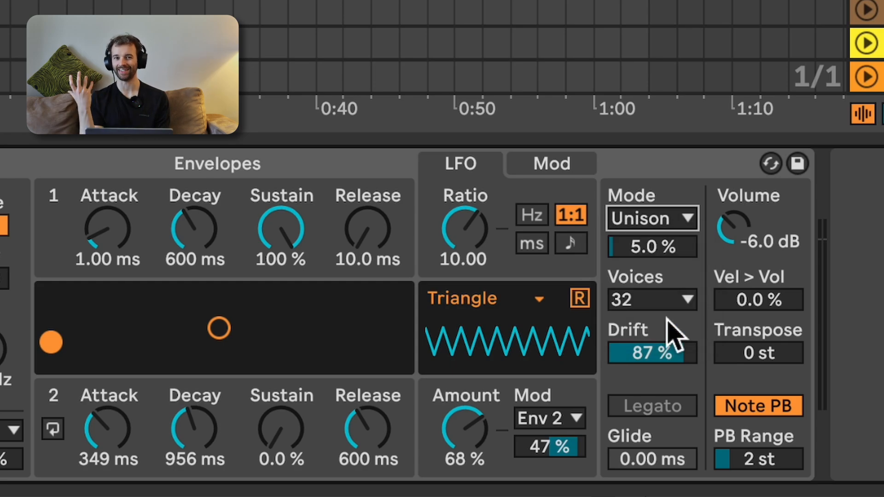
mouse_move(663, 251)
mouse_down()
mouse_move(663, 231)
mouse_move(663, 256)
mouse_up()
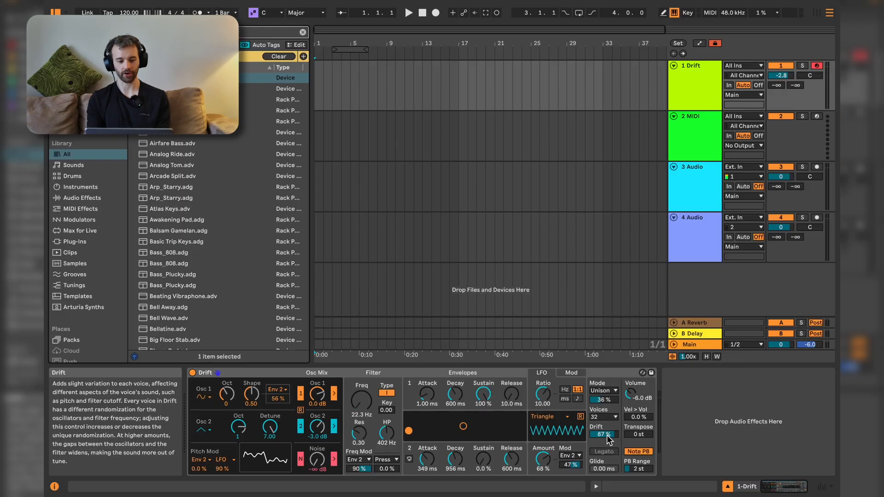
Search the browser for "sat" and add Saturator after Drift on the same track
key(super+f)
text(sat)
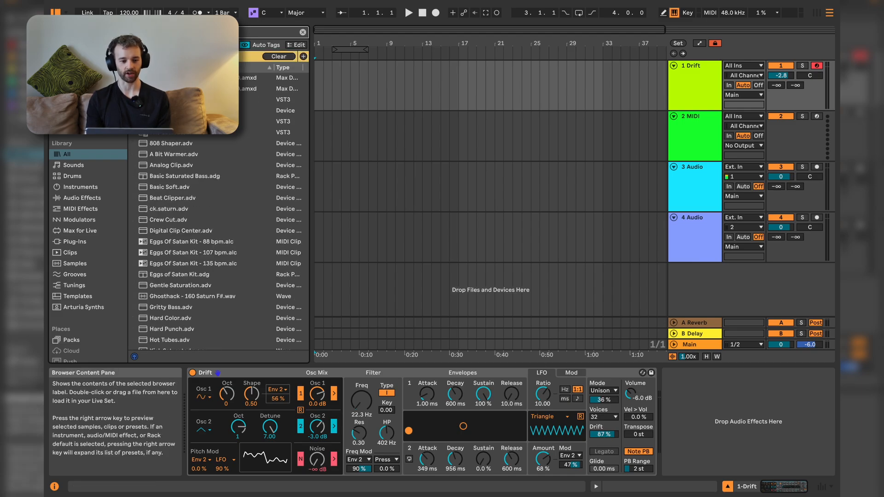
double_click(189, 110)
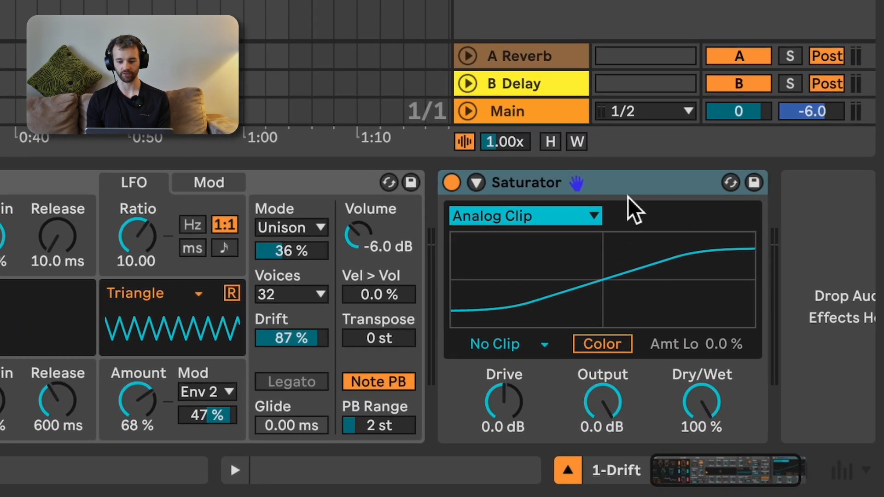
click(640, 182)
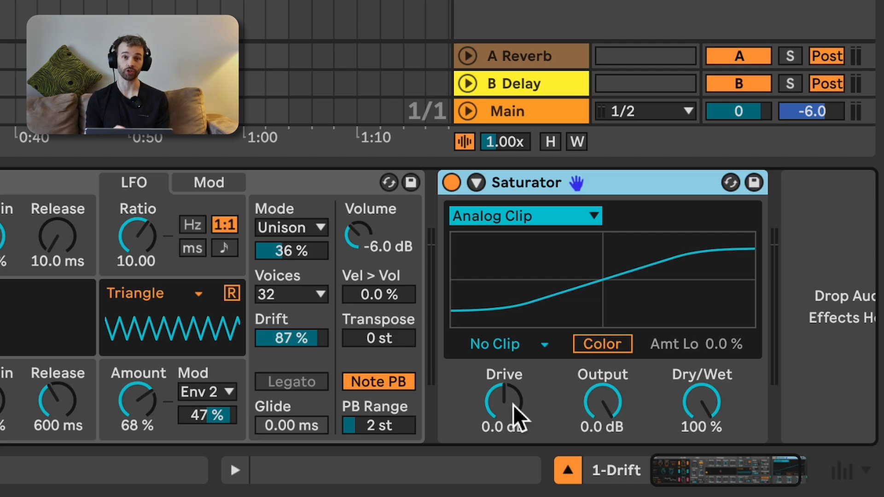
Set Saturator to the Bass Shaper curve with a drive of 21 dB and a threshold of -33 dB
drag(513, 404, 513, 354)
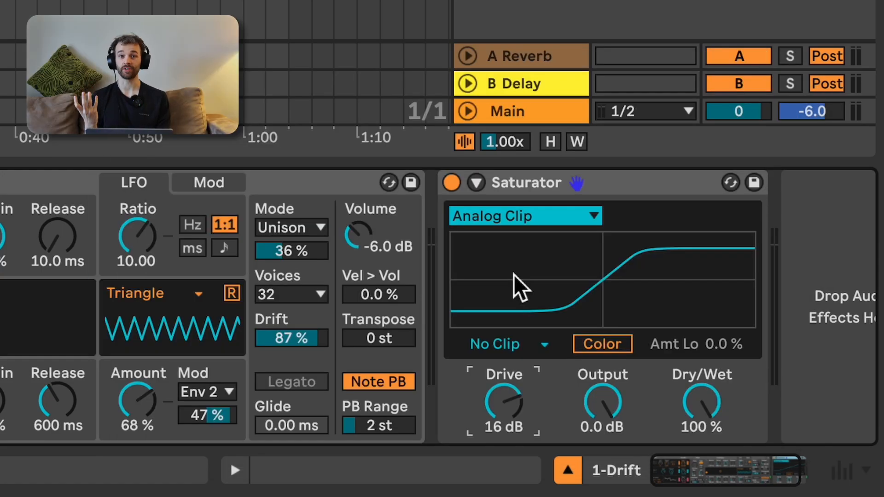
click(554, 215)
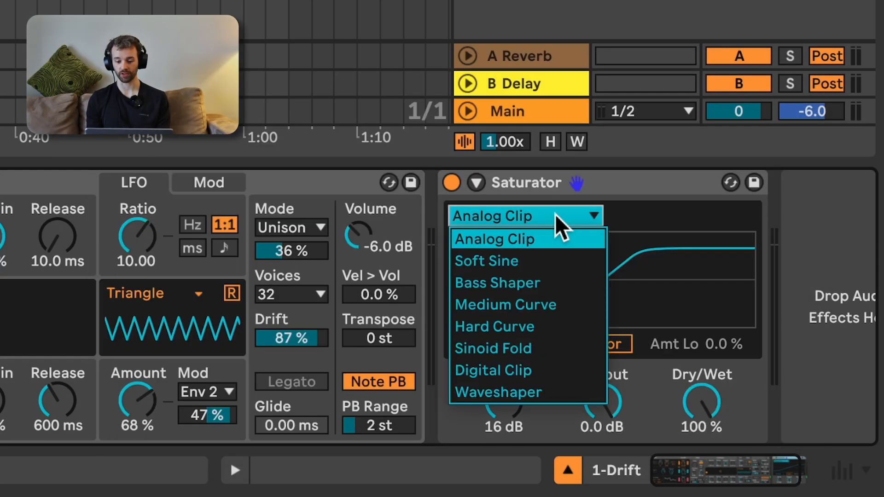
click(560, 284)
drag(510, 415, 510, 413)
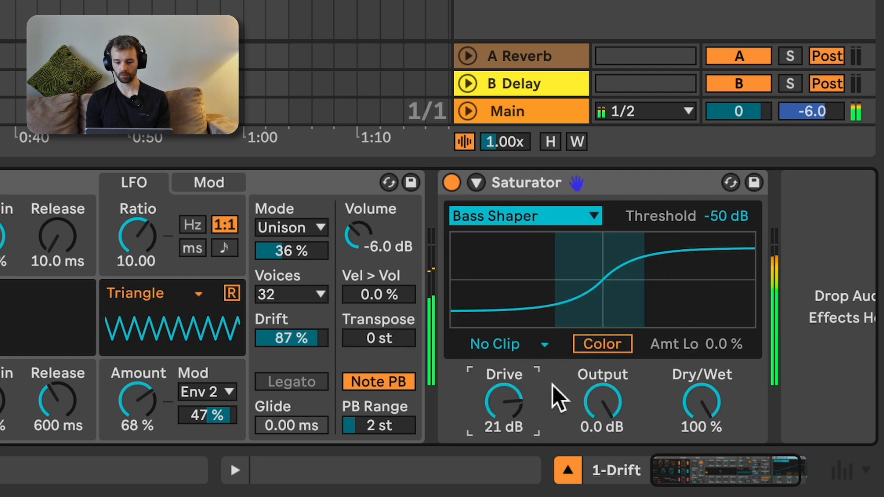
click(739, 223)
drag(739, 222, 739, 212)
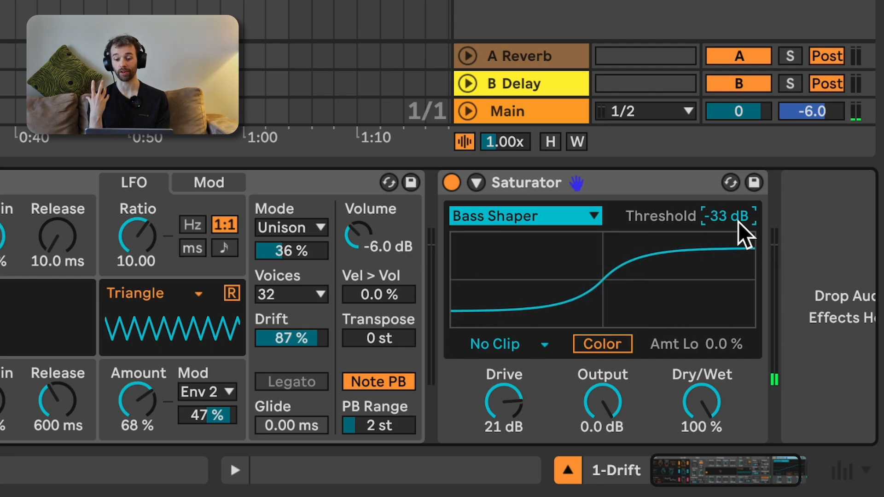
Enable Saturator's Color with a low amount of 30 % and lower the output to -5.4 dB
click(607, 346)
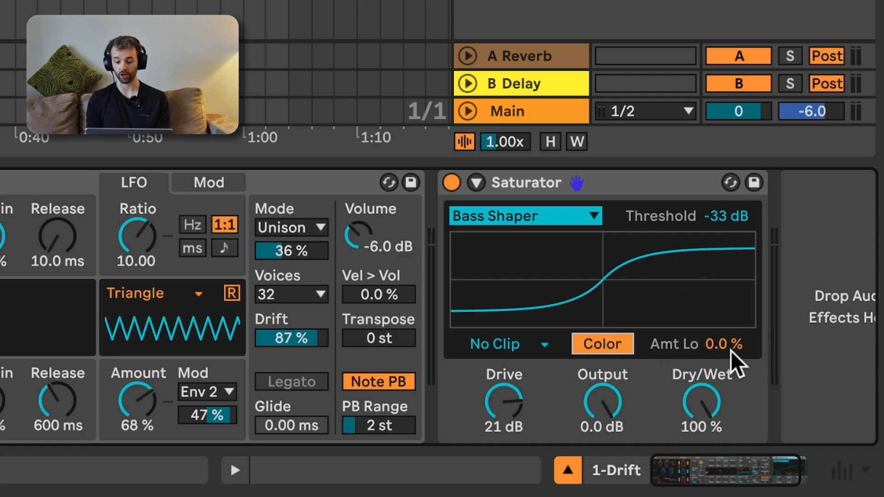
drag(722, 350, 723, 364)
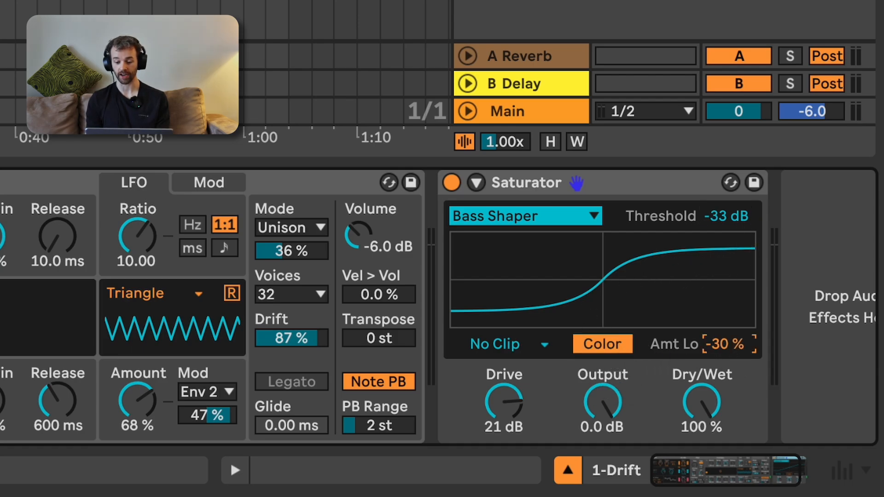
double_click(722, 348)
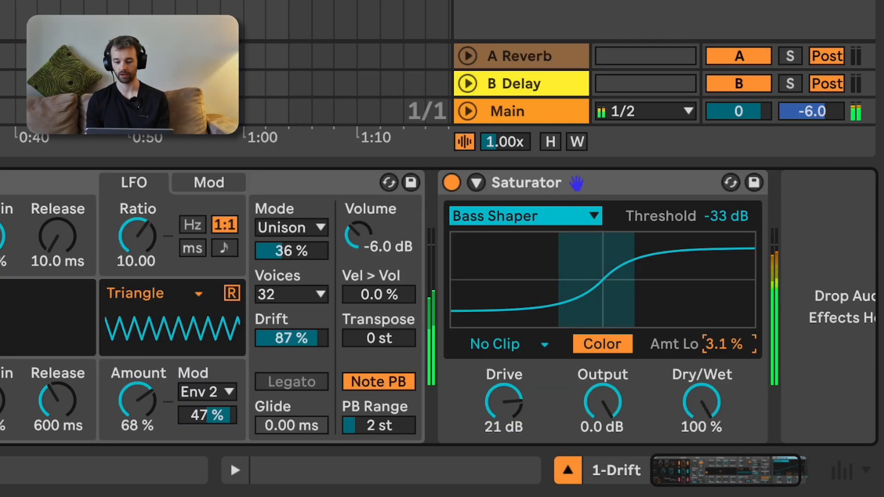
drag(724, 344, 723, 317)
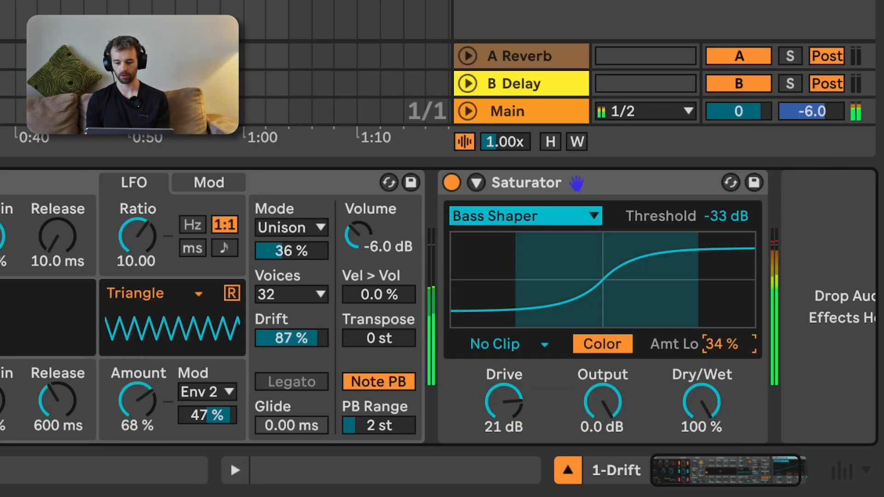
drag(723, 349, 724, 353)
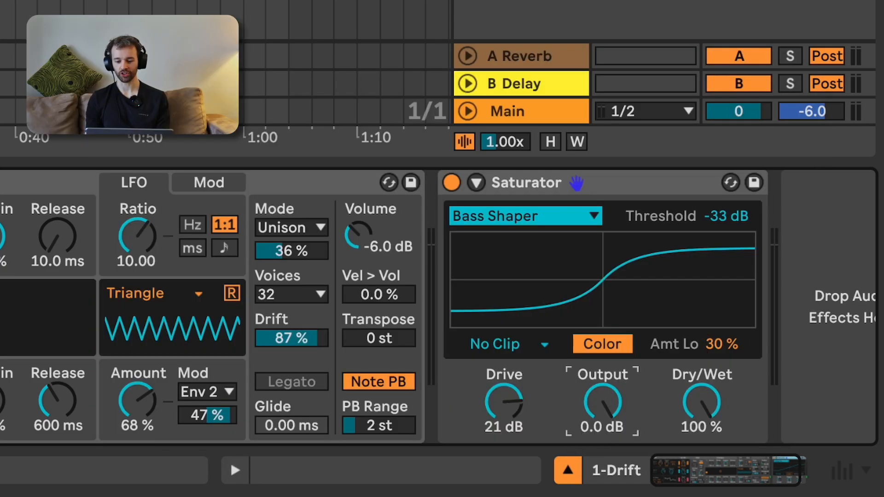
drag(603, 401, 600, 409)
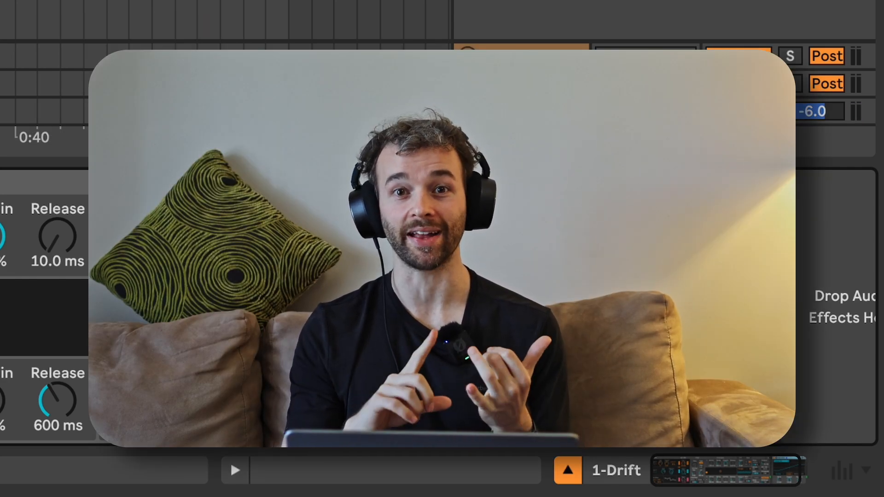
Add an Auto Filter after Saturator and set it to a notch filter at 982 Hz
key(super+Tab)
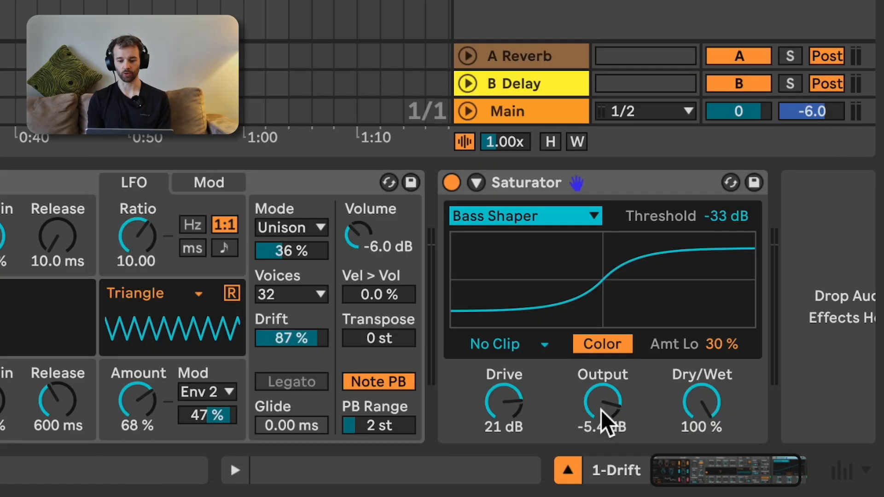
scroll(601, 410, right, 5)
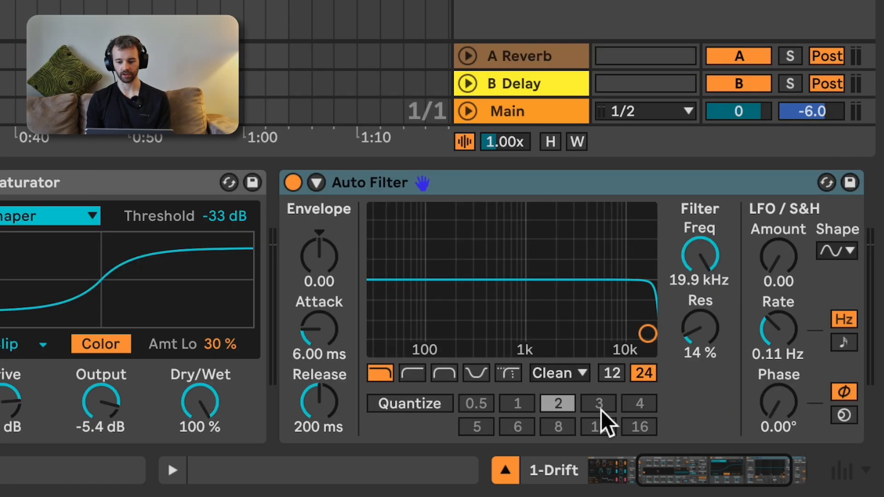
click(479, 373)
drag(697, 275, 696, 350)
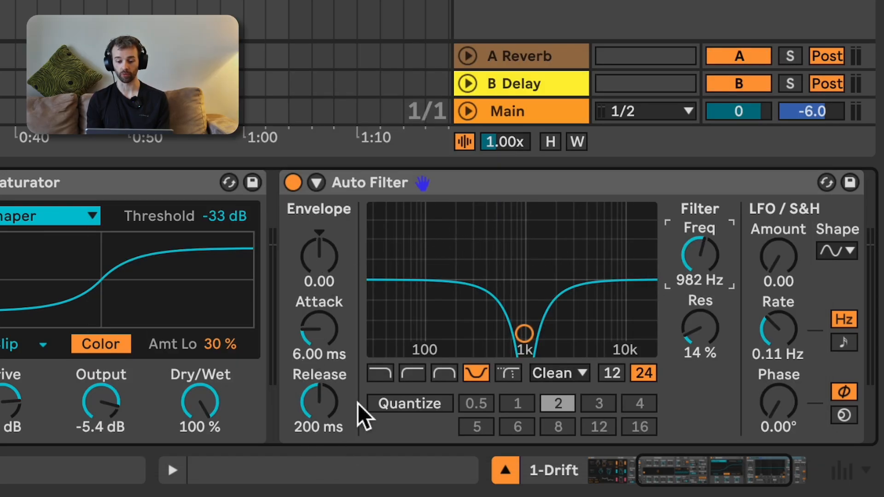
Set Auto Filter's envelope amount to -48.4 and its filter frequency to 986 Hz
click(330, 256)
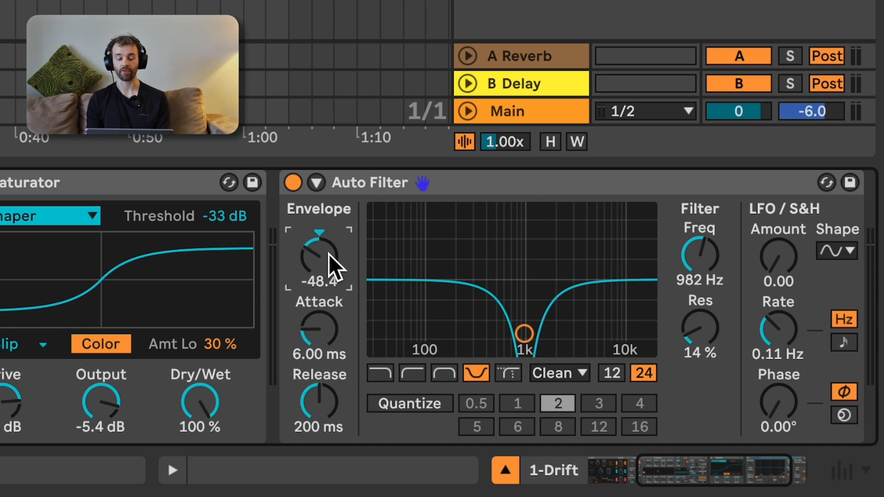
drag(700, 258, 700, 249)
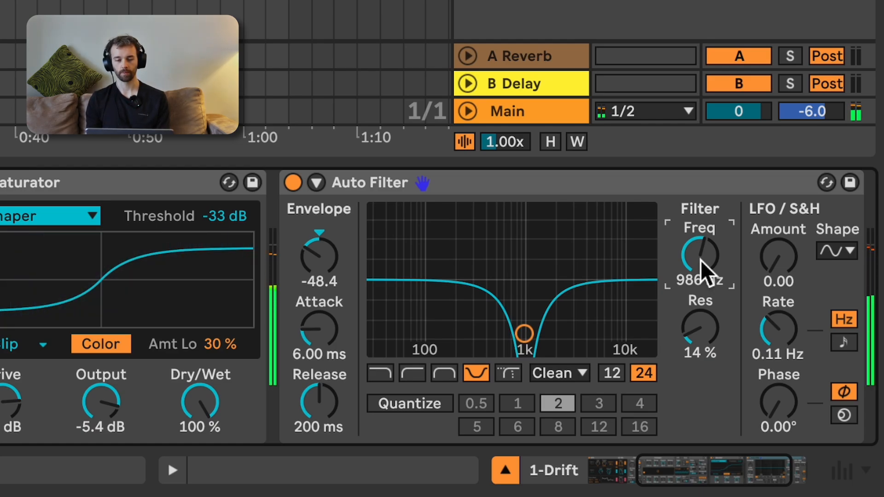
click(686, 179)
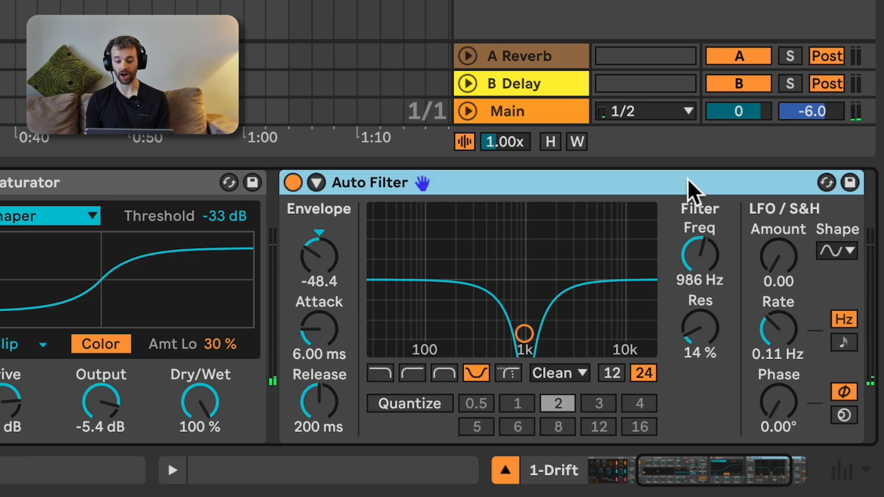
Try placing Auto Filter ahead of Saturator in the device chain and undo the move
drag(687, 179, 9, 182)
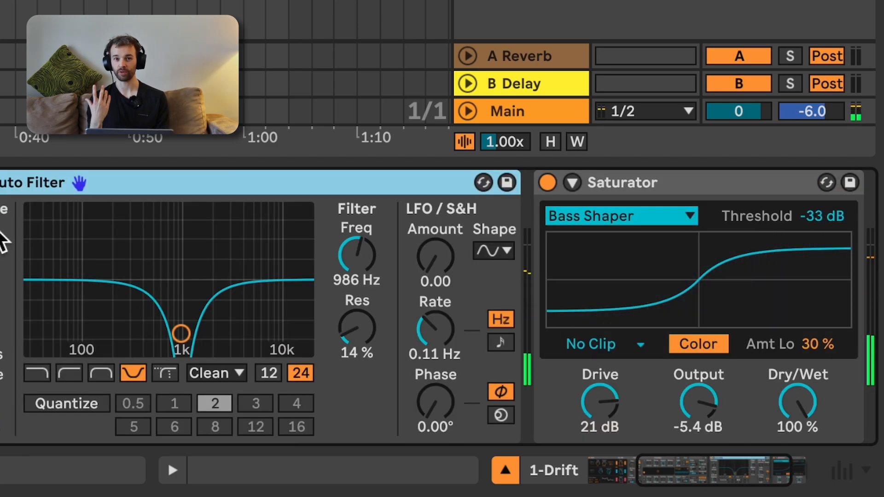
key(ctrl+z)
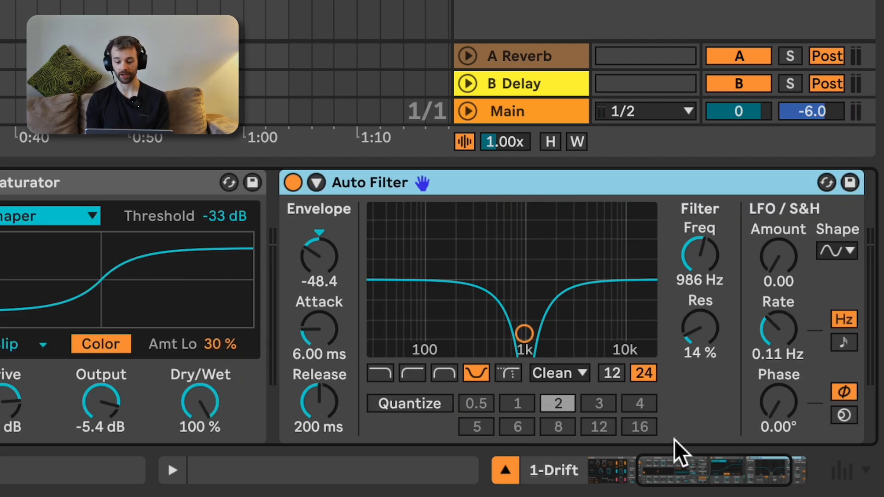
Switch Auto Filter's circuit type to OSR and set its drive to 3.96 dB
click(574, 375)
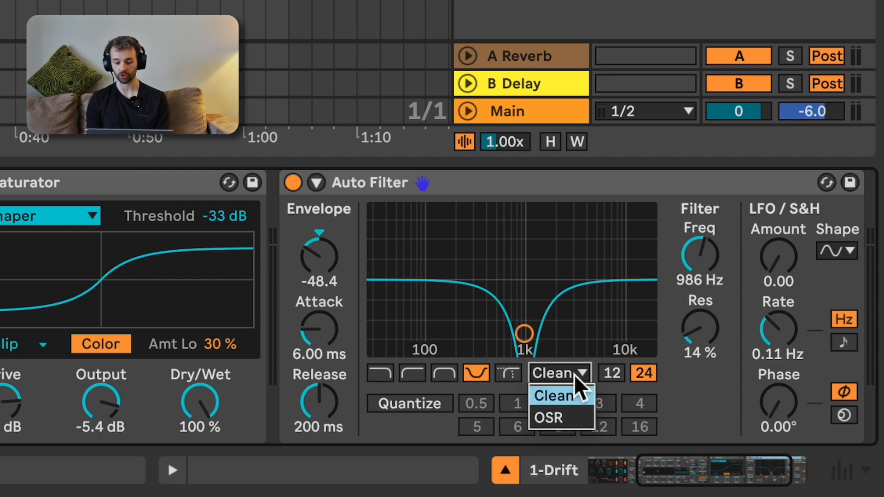
click(567, 418)
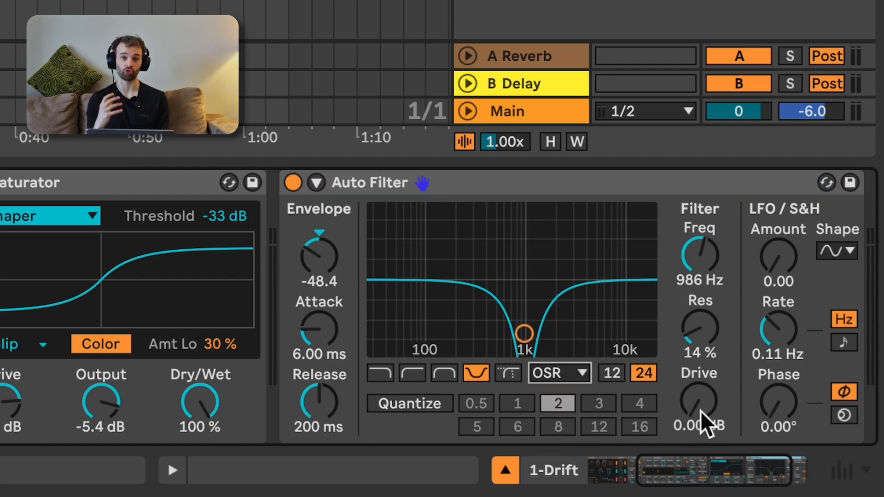
mouse_move(700, 410)
mouse_down()
mouse_move(701, 396)
mouse_move(701, 407)
mouse_up()
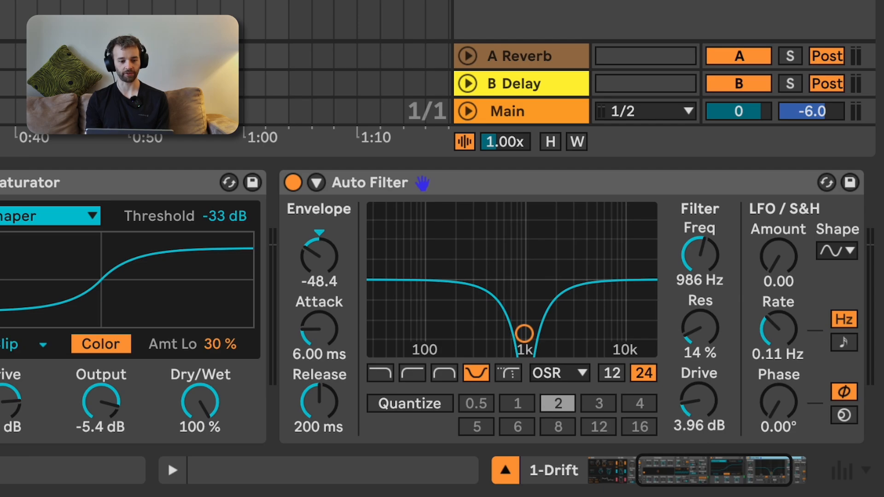
Add a Phaser-Flanger after Auto Filter and reduce its modulation amount to 0 %
key(Return)
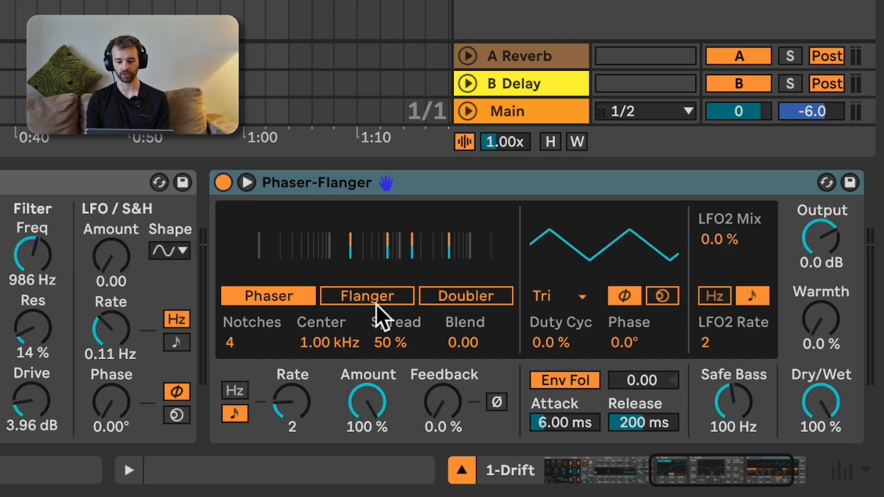
click(336, 313)
drag(375, 405, 375, 460)
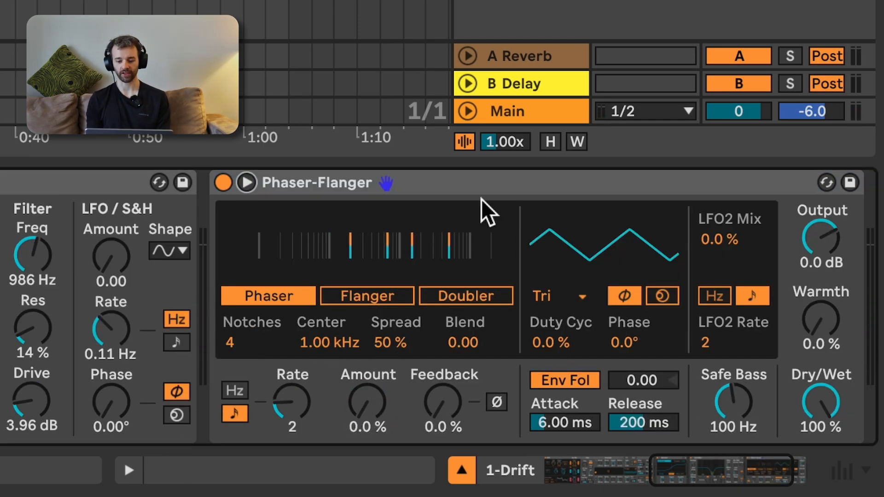
click(247, 183)
click(247, 184)
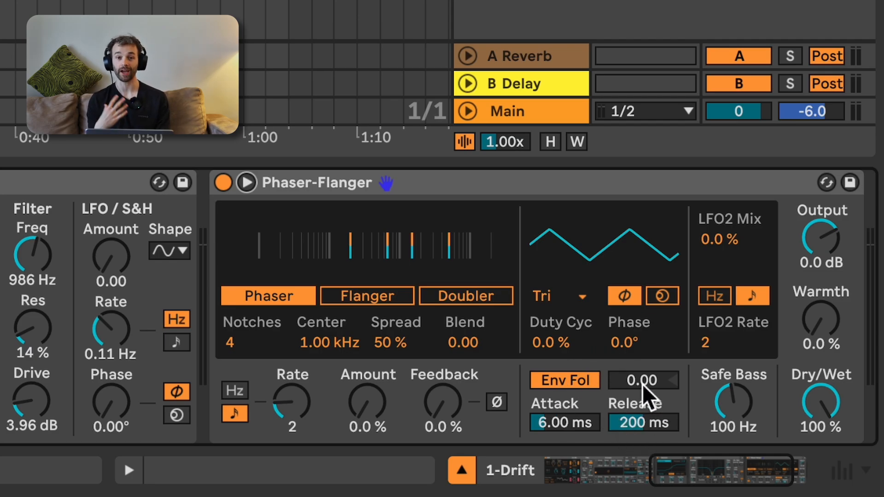
Set the Phaser's envelope follower amount to -0.12, with 6 notches, a 400 Hz center and 35 % spread
drag(642, 384, 642, 384)
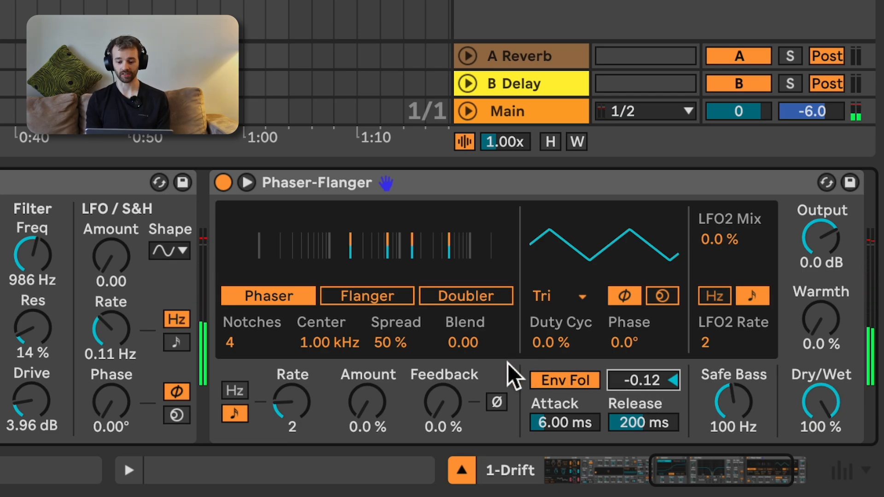
drag(364, 342, 390, 357)
drag(244, 343, 244, 332)
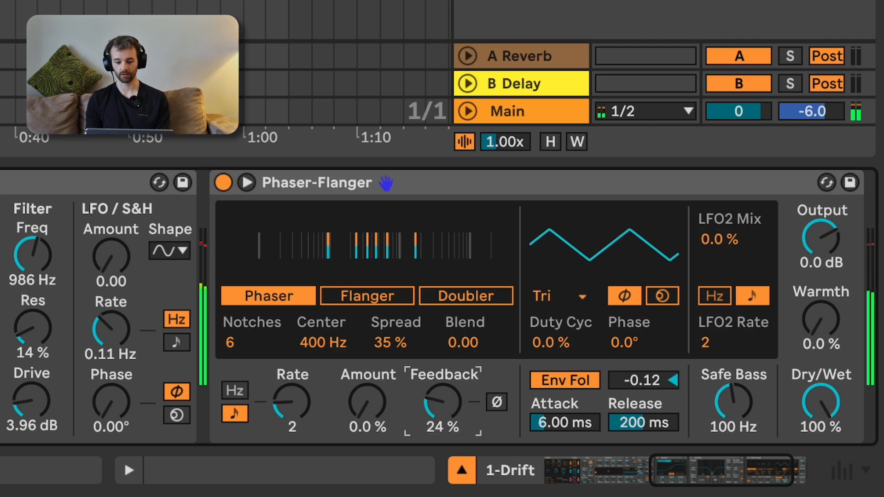
Adjust the Phaser-Flanger's feedback to a low amount and set its dry/wet to 29 %
drag(442, 412, 440, 411)
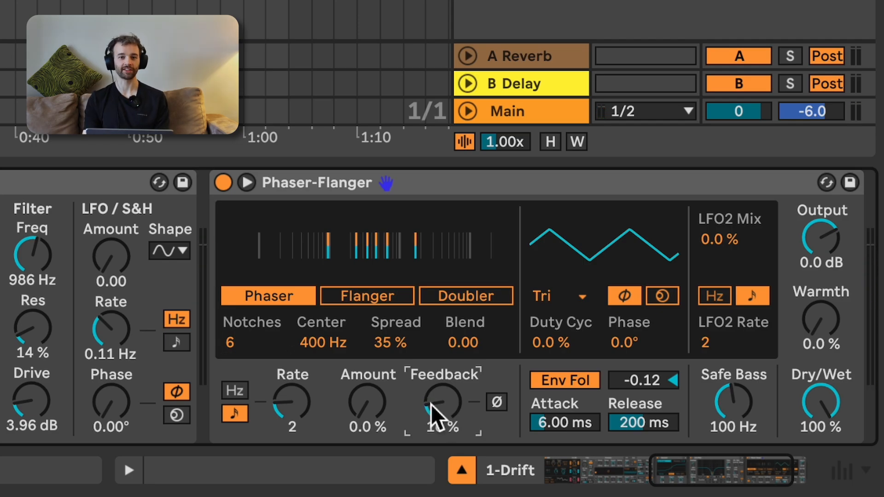
drag(819, 401, 819, 398)
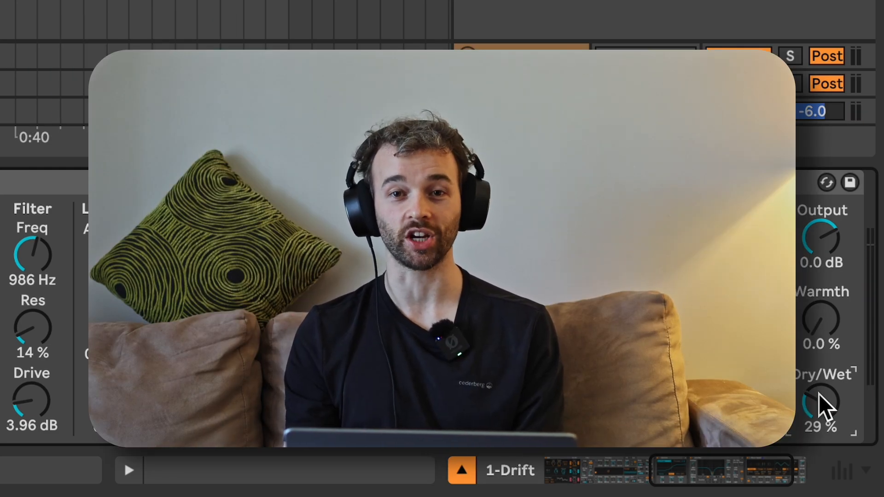
Set Drift's Env 2 filter frequency modulation to 75 % and the filter resonance to 0.18
scroll(793, 369, left, 10)
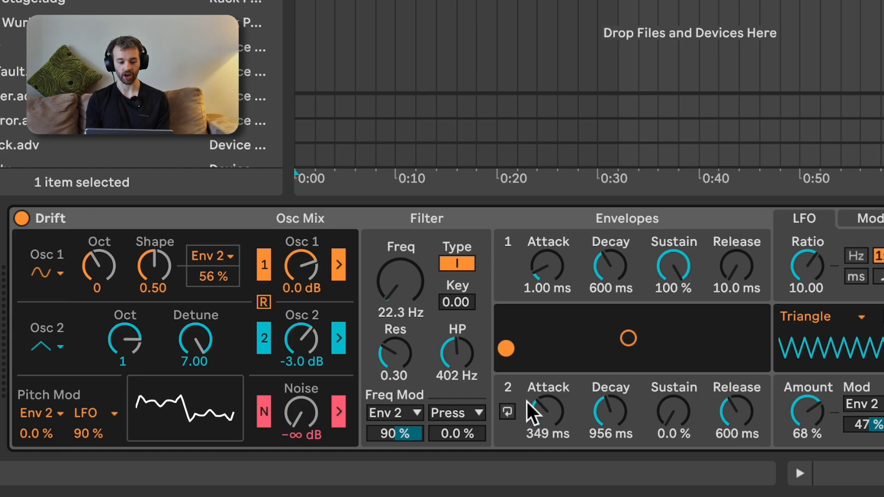
drag(418, 438, 418, 440)
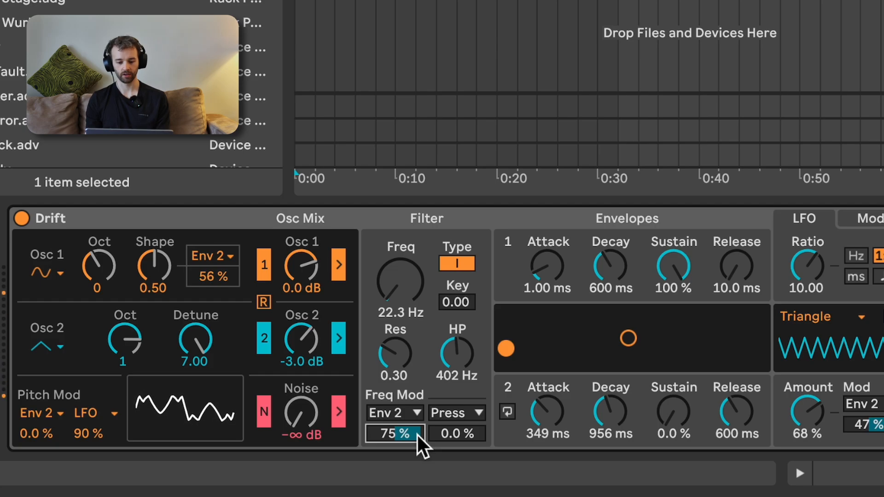
click(404, 372)
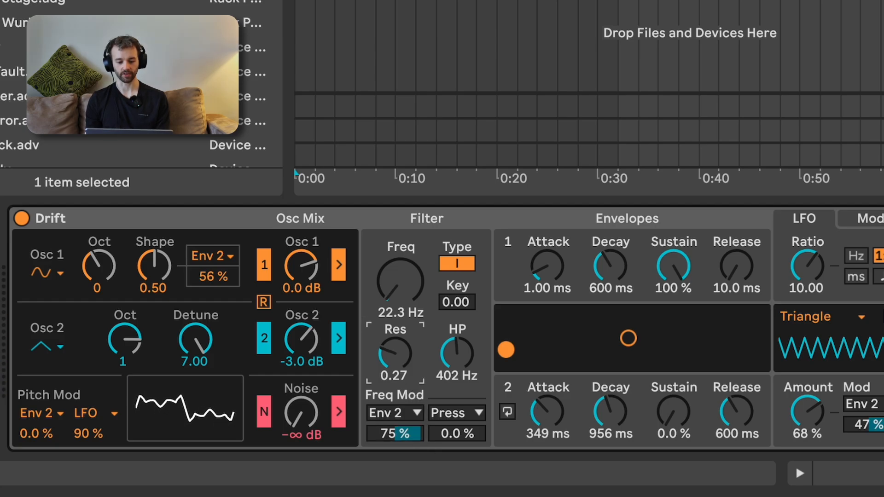
click(474, 394)
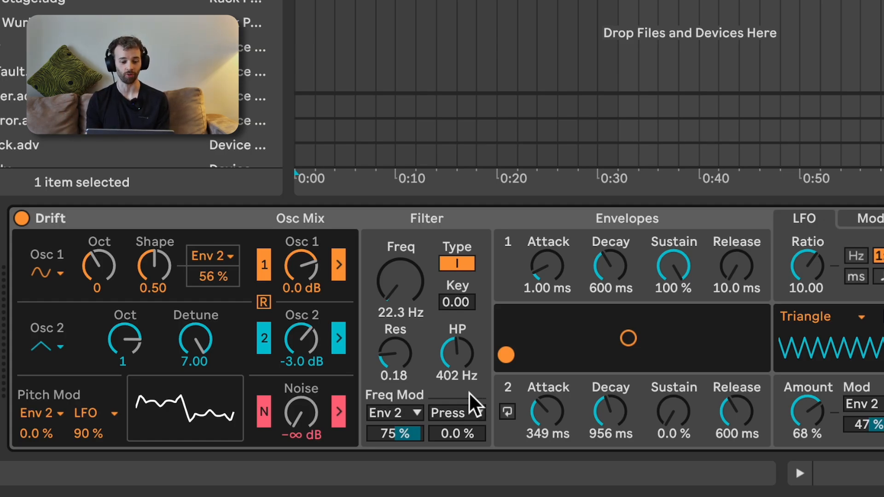
Audition the triangle and sawtooth waveforms on Drift's oscillator 1, and choose the shark-tooth waveform
click(58, 272)
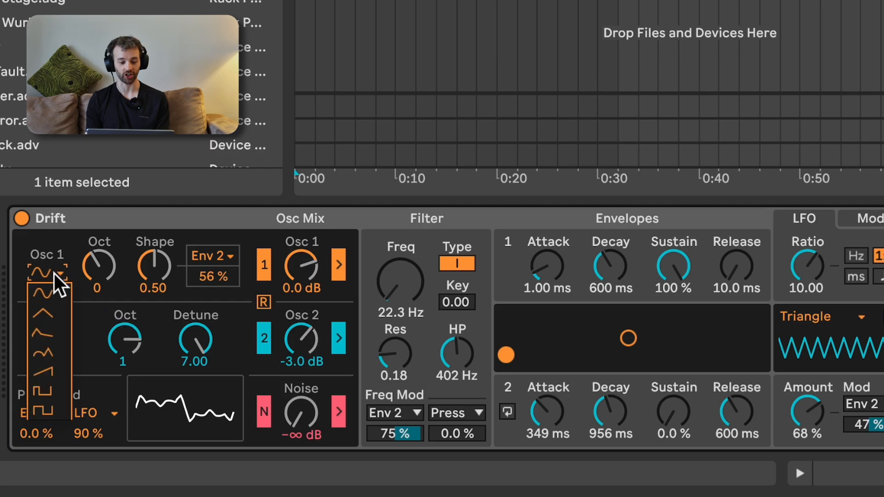
click(60, 309)
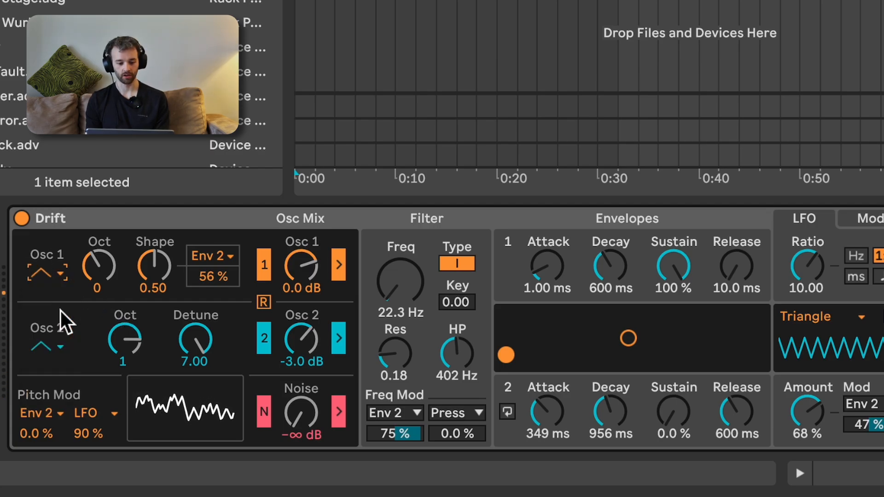
click(58, 272)
click(51, 371)
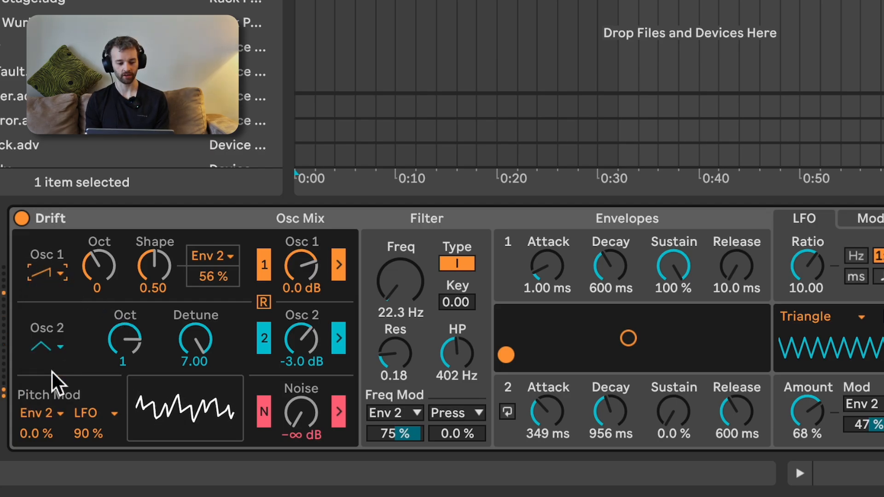
click(53, 275)
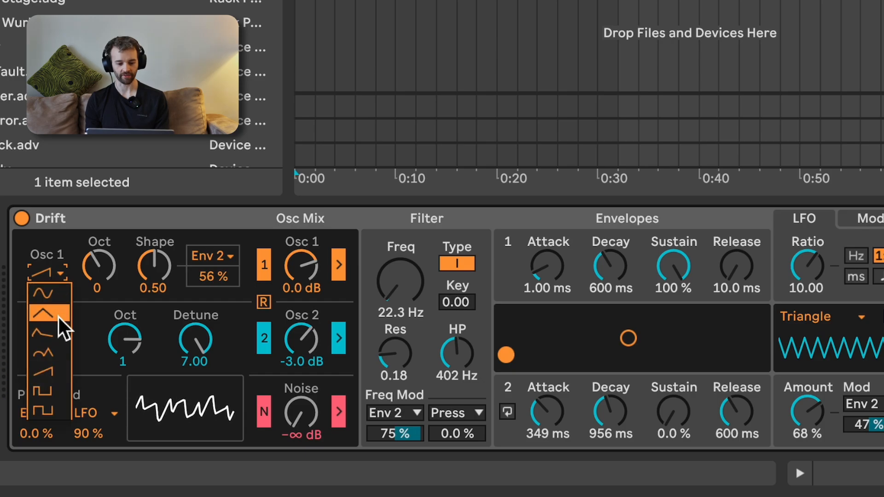
click(60, 333)
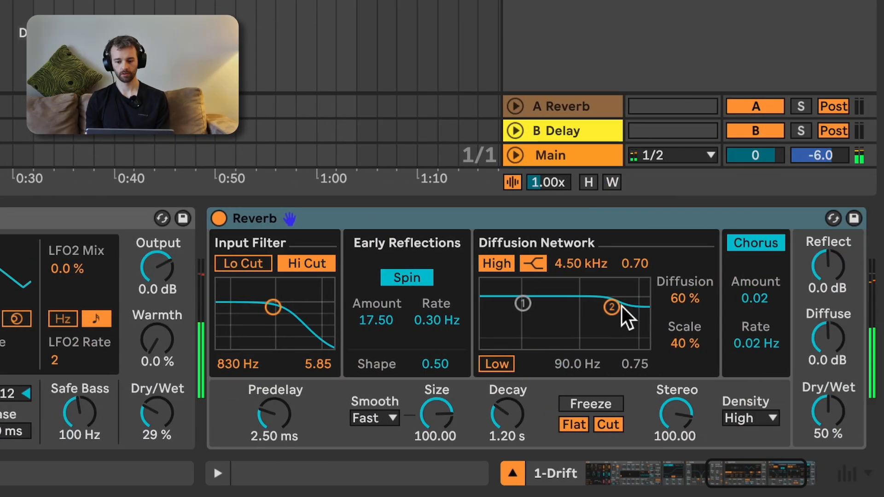
Shorten the Reverb's decay to 587 ms
mouse_move(506, 415)
mouse_down()
mouse_move(506, 442)
mouse_move(509, 418)
mouse_up()
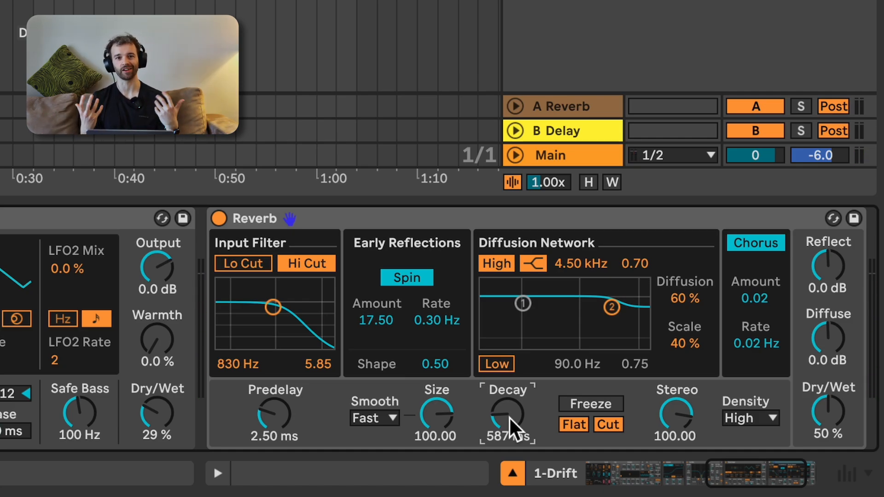
key(Escape)
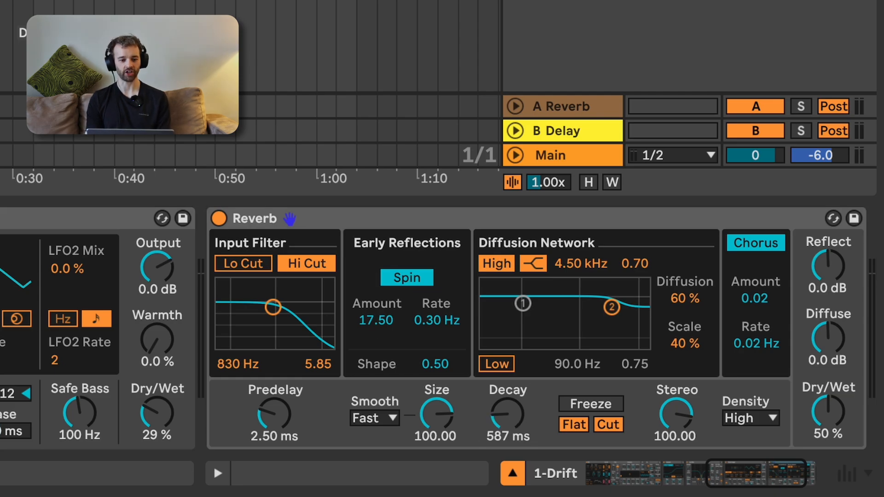
Add a Channel EQ after Reverb with the mids at -3.9 dB around 494 Hz and the highs at 3.3 dB
drag(660, 422, 659, 446)
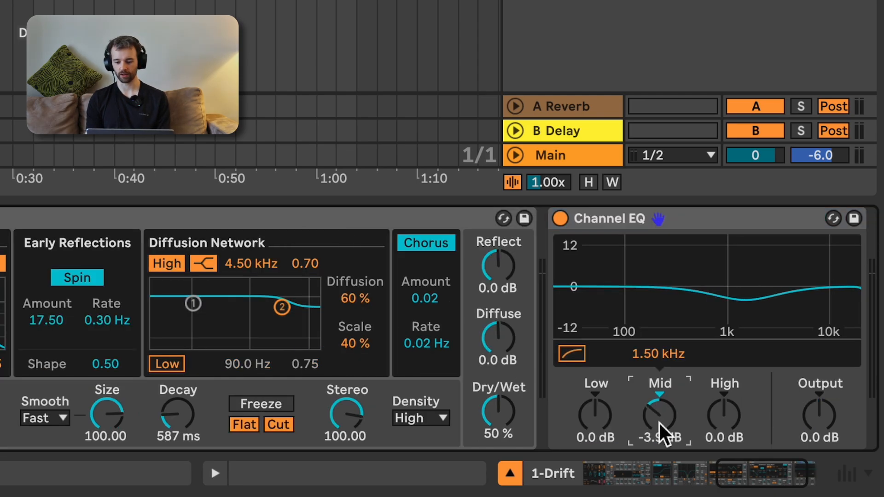
key(space)
drag(663, 353, 664, 359)
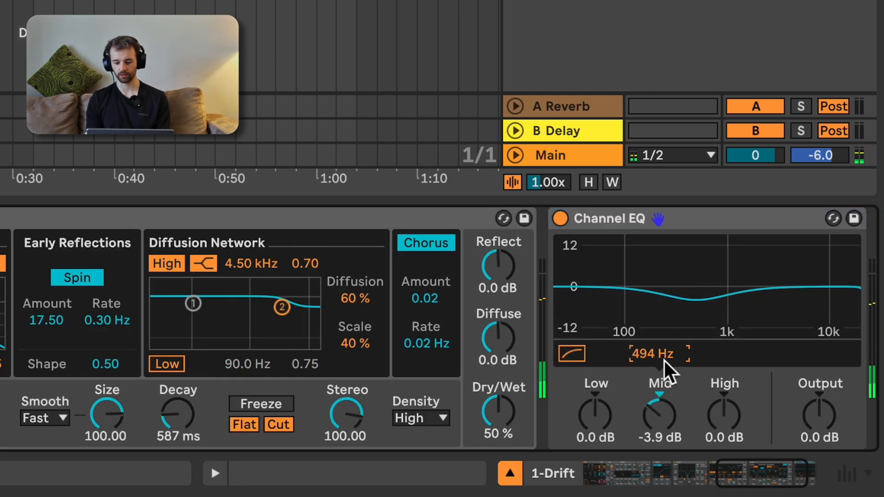
mouse_move(723, 417)
mouse_down()
mouse_move(724, 403)
mouse_move(727, 422)
mouse_up()
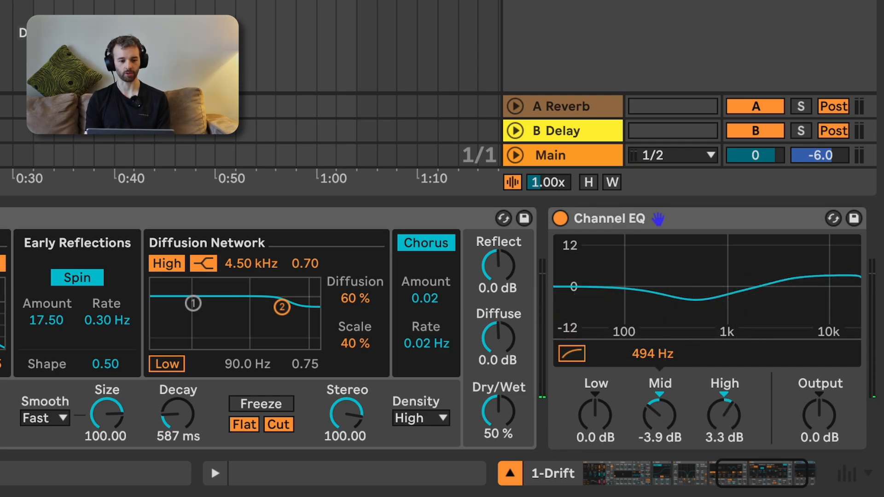
Add a Compressor after Channel EQ with a threshold of -16.4 dB and an output gain of 6.59 dB
key(Return)
drag(506, 278, 505, 335)
drag(610, 326, 610, 315)
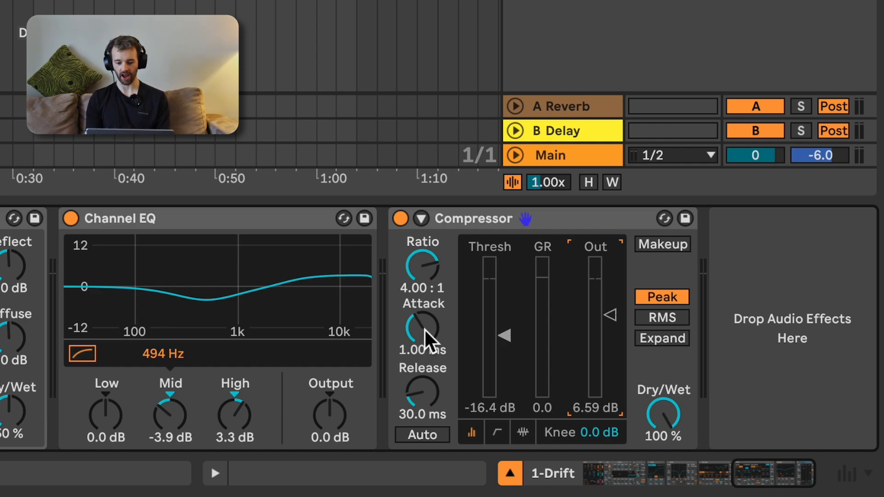
Set the Compressor's attack to 4.99 ms, release to 127 ms and knee to 4.8 dB while checking it with playback
drag(424, 328, 424, 313)
drag(427, 377, 424, 392)
key(space)
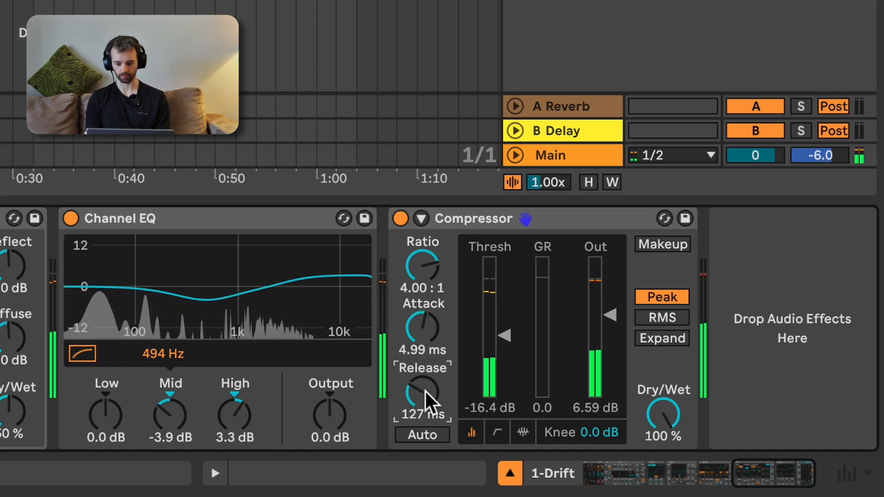
key(space)
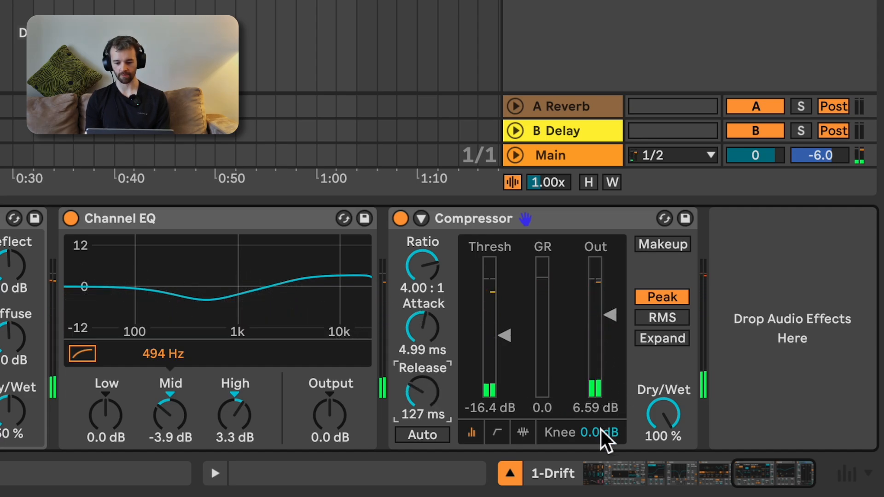
drag(601, 436, 601, 428)
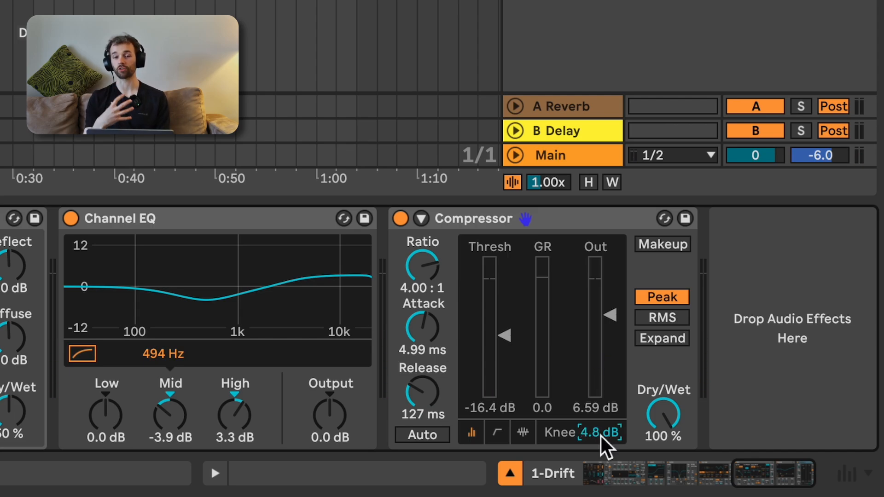
key(space)
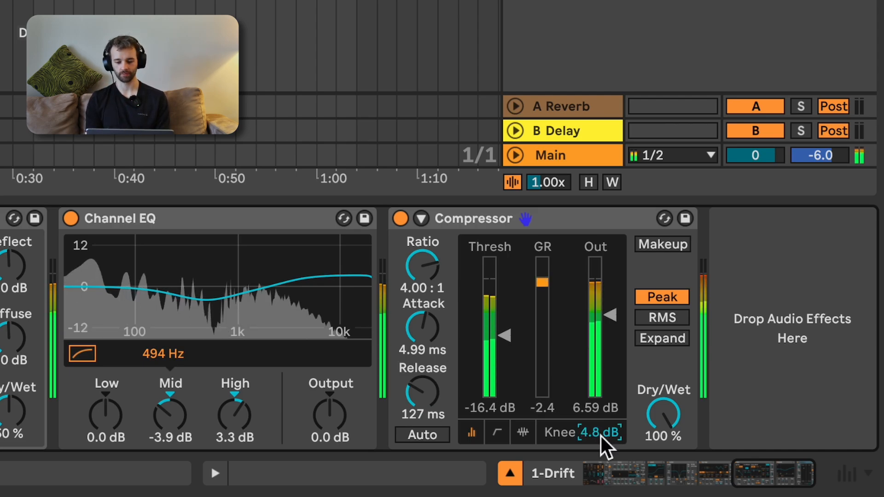